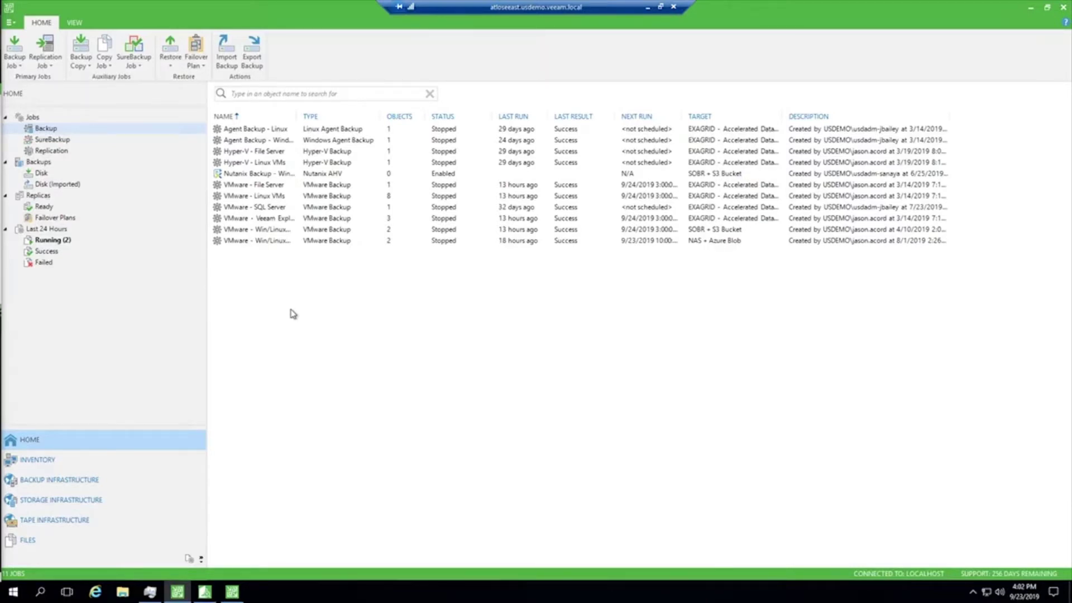
View the managed servers in the backup infrastructure, look at the wizard for adding a VMware vSphere server, and cancel it
click(85, 483)
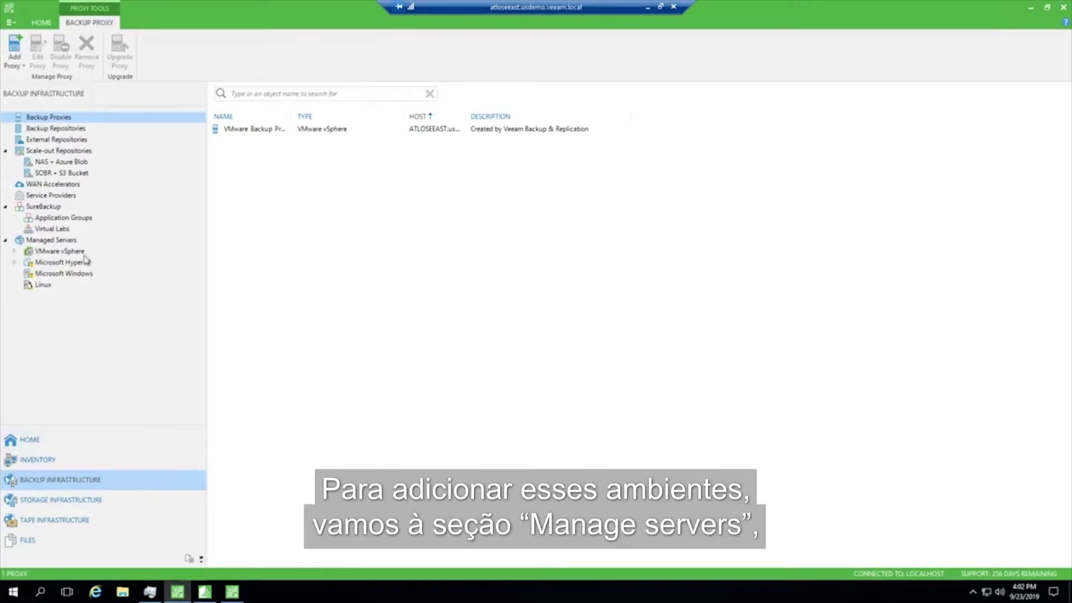
click(50, 240)
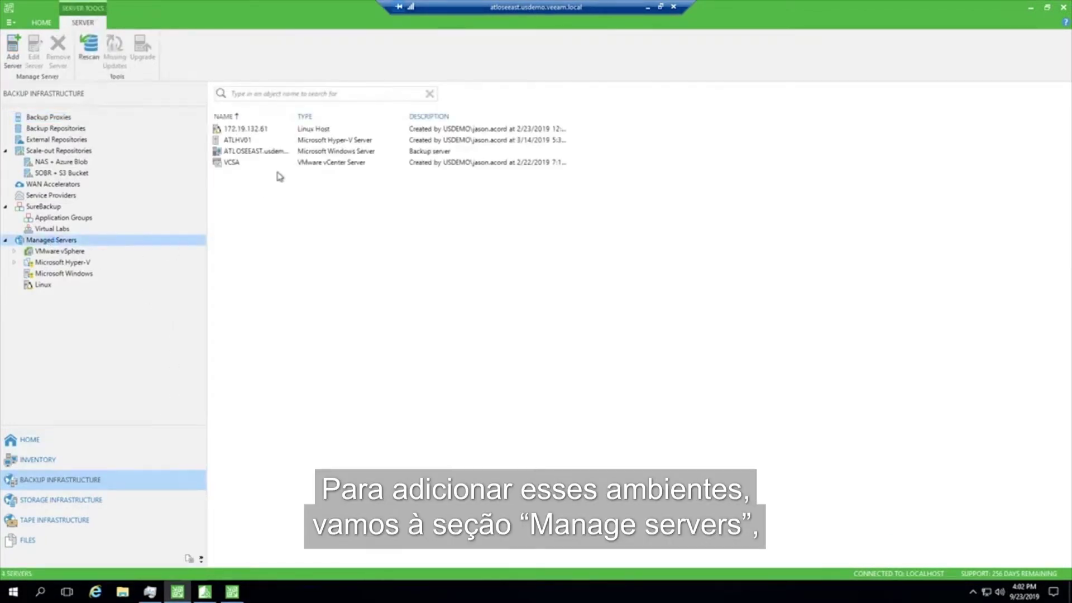
right_click(273, 199)
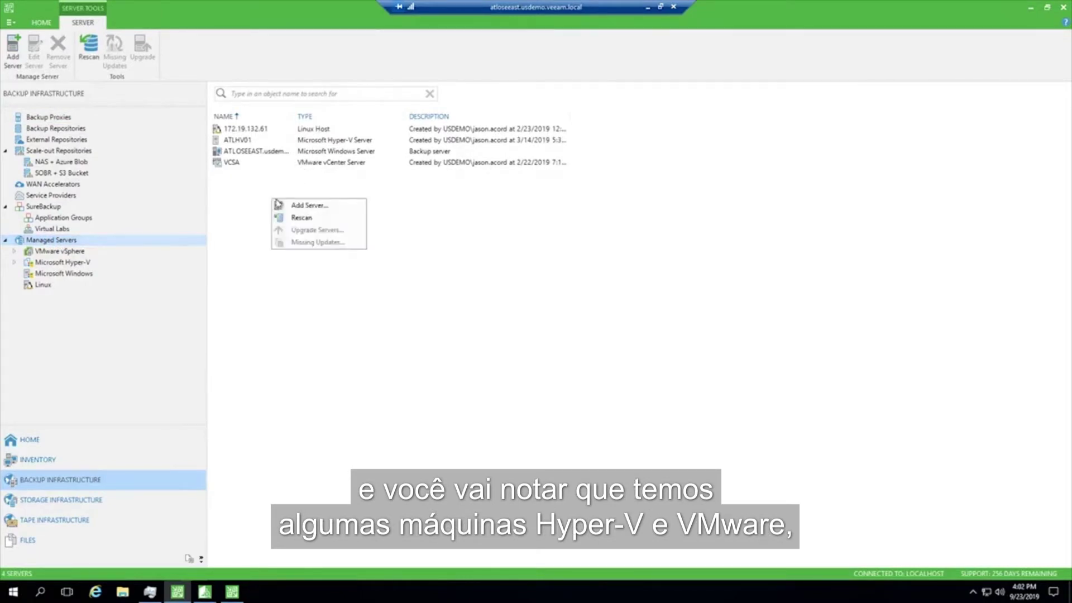
click(282, 206)
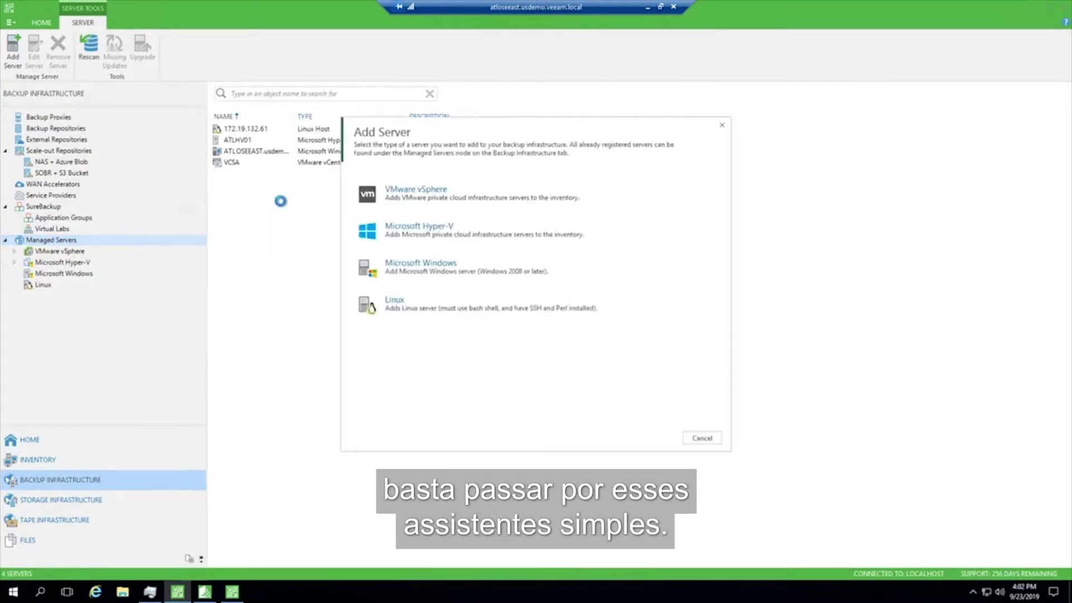
click(383, 191)
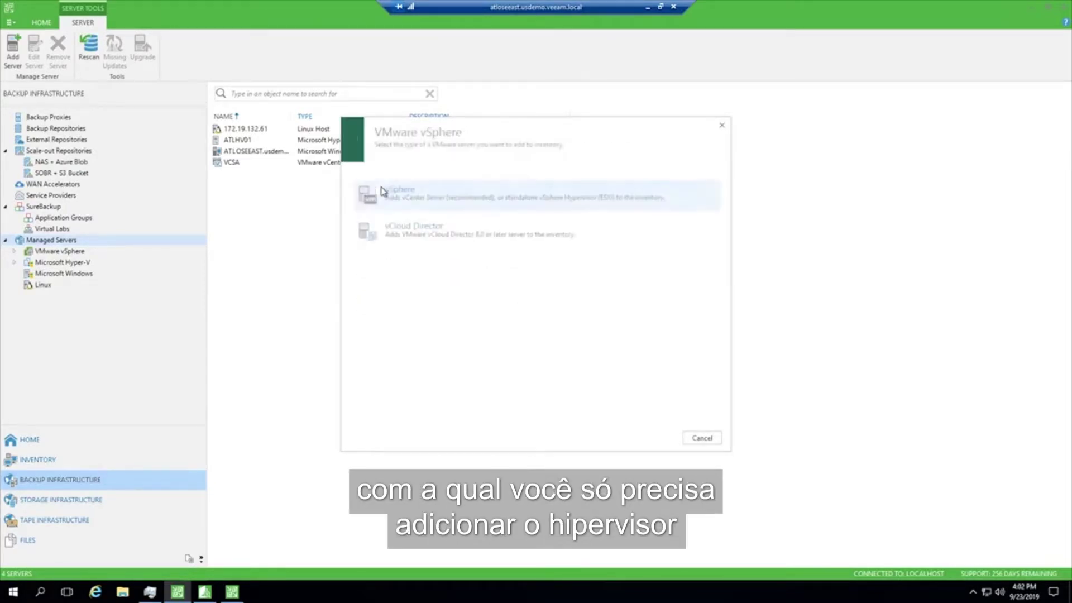
click(383, 192)
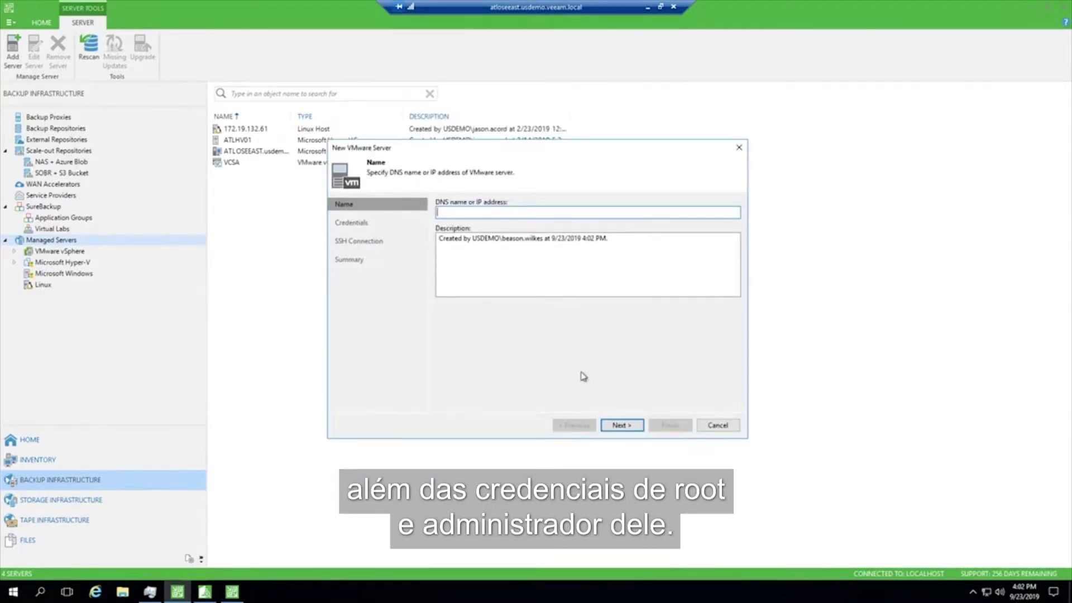
click(710, 425)
click(558, 311)
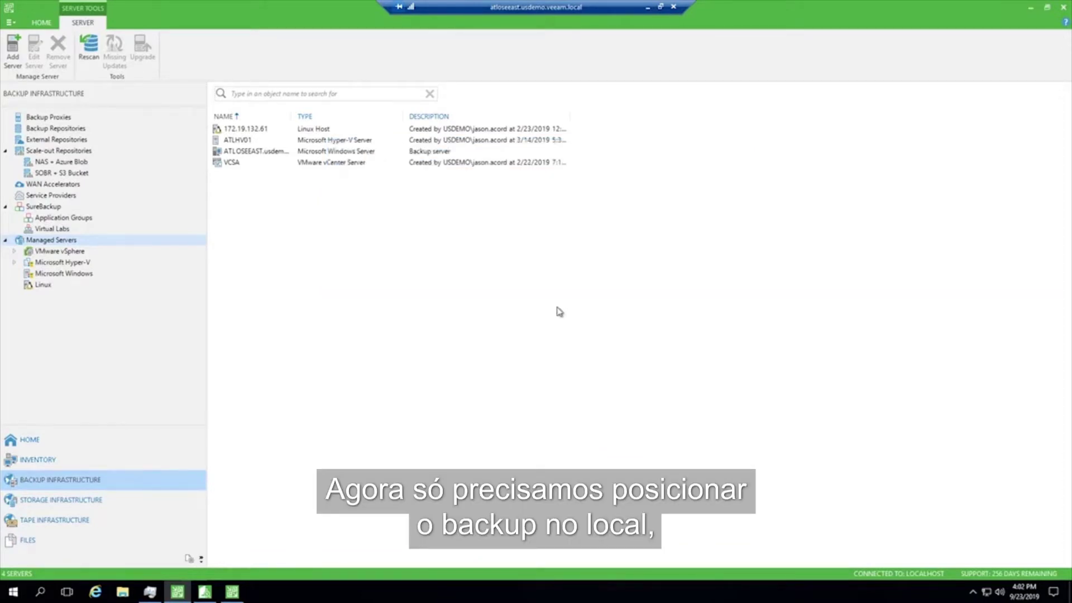
Look through the Add Backup Repository types for the object storage options, open the new object storage repository wizard, and cancel it
click(62, 130)
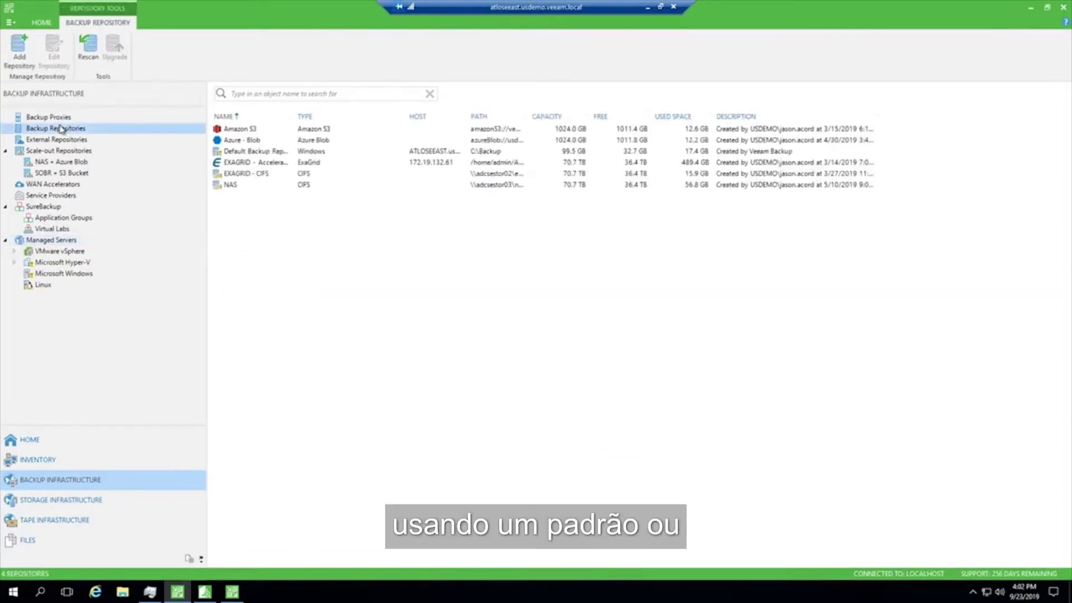
right_click(238, 216)
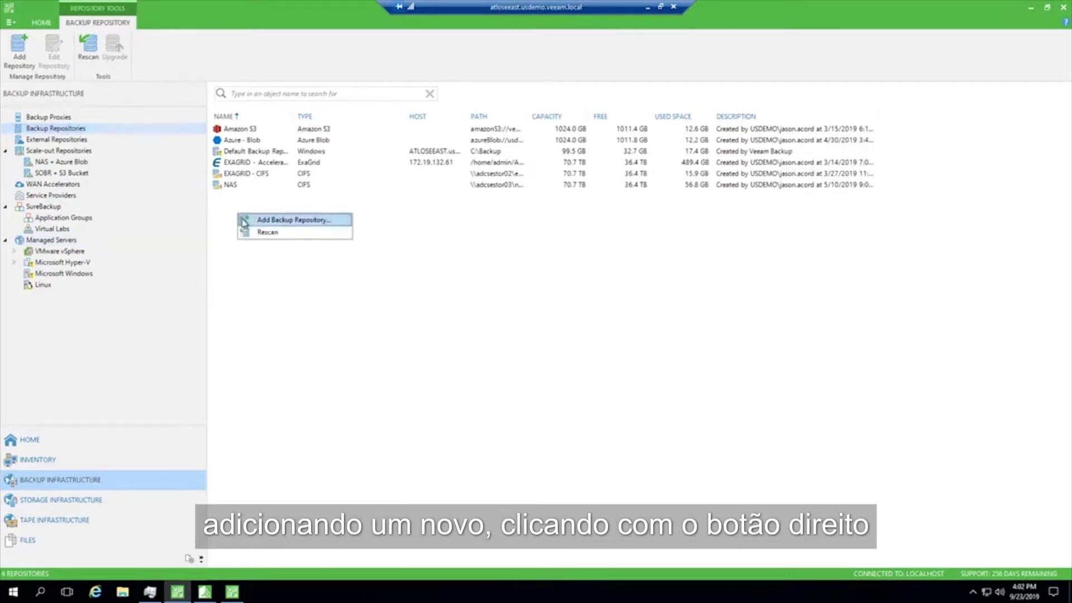
click(247, 219)
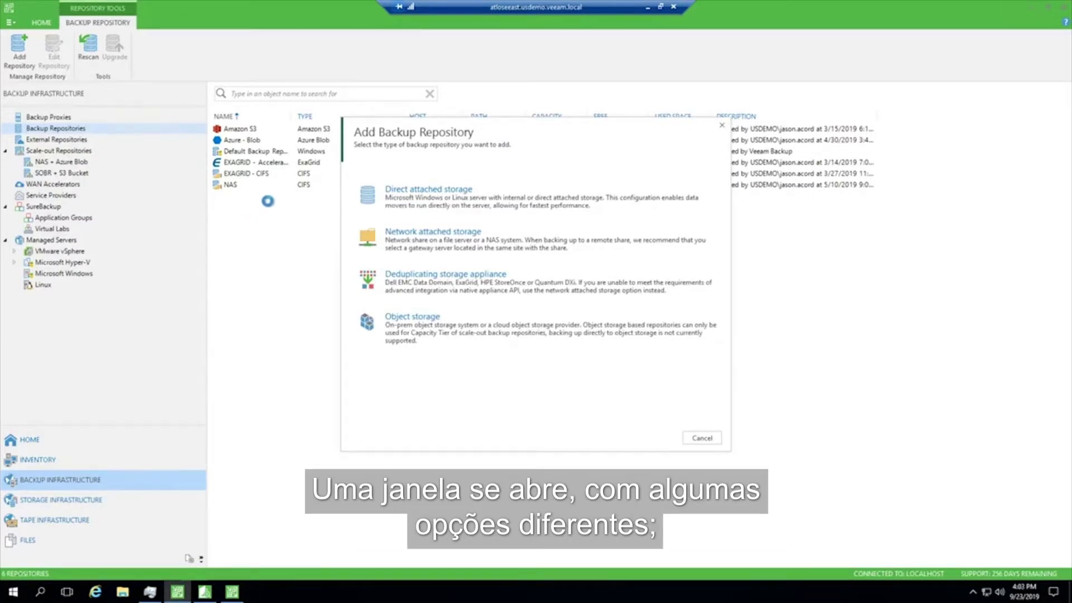
click(395, 344)
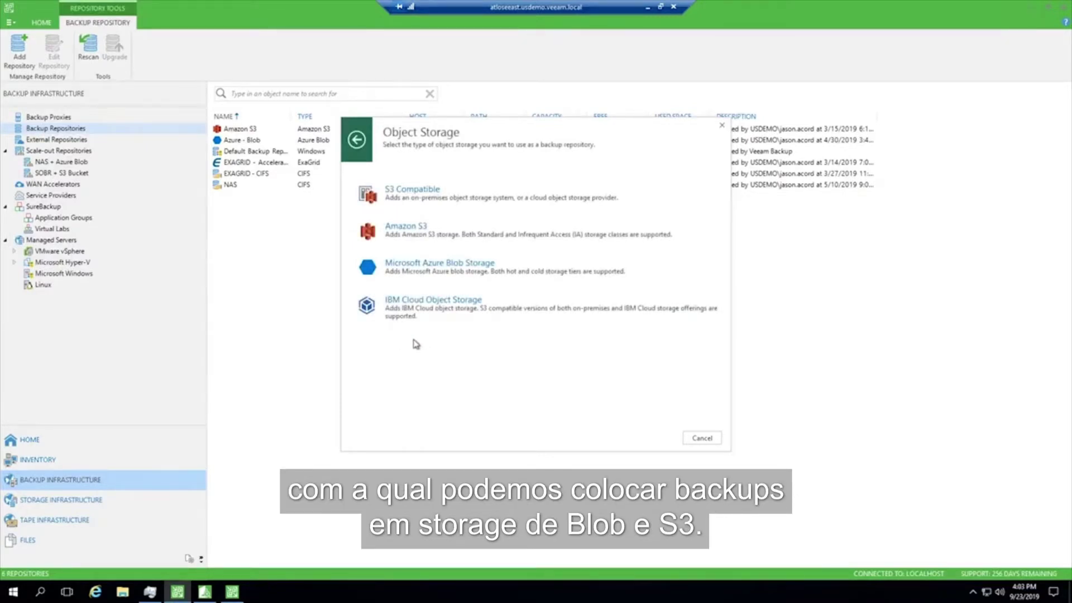
key(Escape)
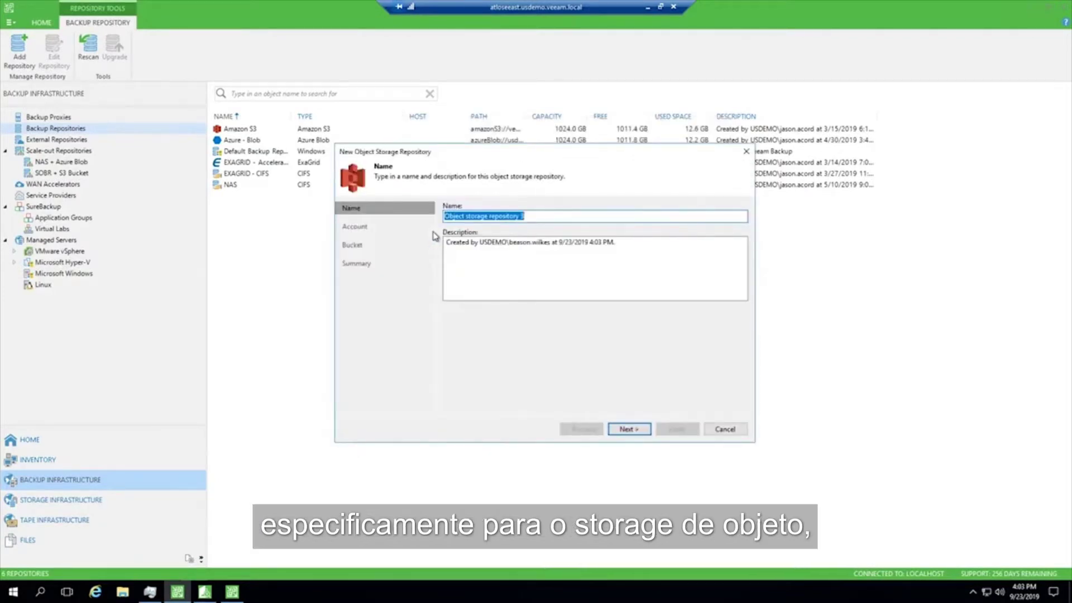
click(725, 429)
click(557, 310)
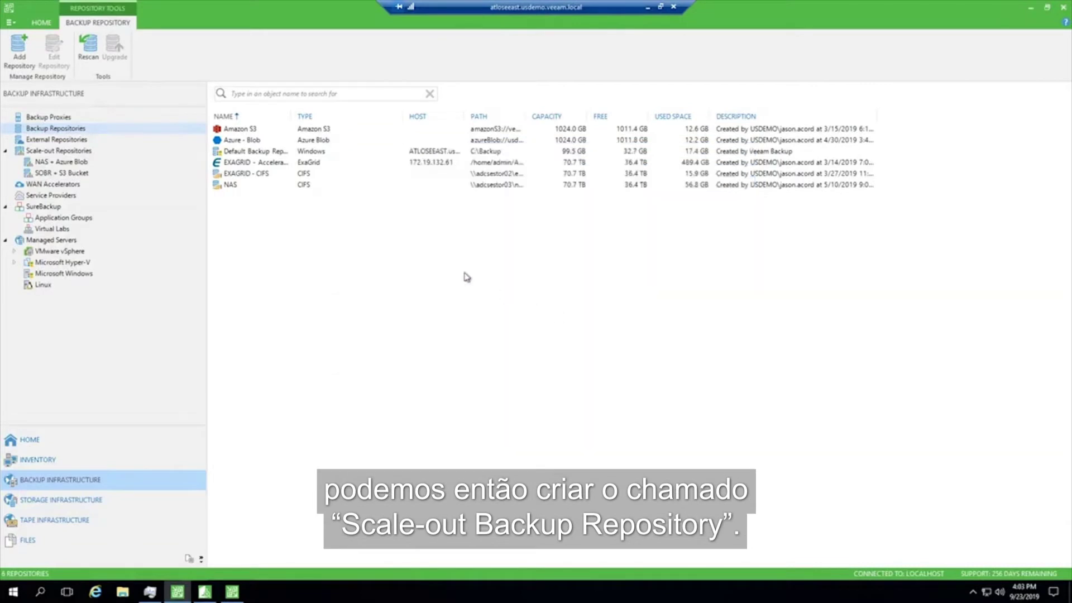
Review the performance and capacity tier settings of the NAS + Azure Blob scale-out repository and exit without applying changes
click(70, 162)
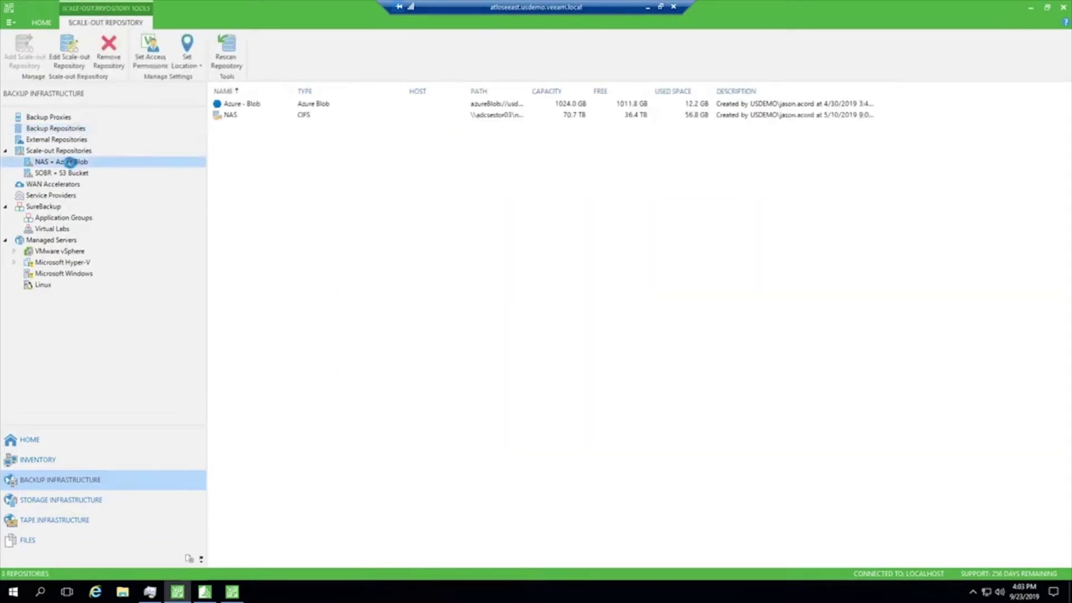
right_click(70, 162)
click(101, 225)
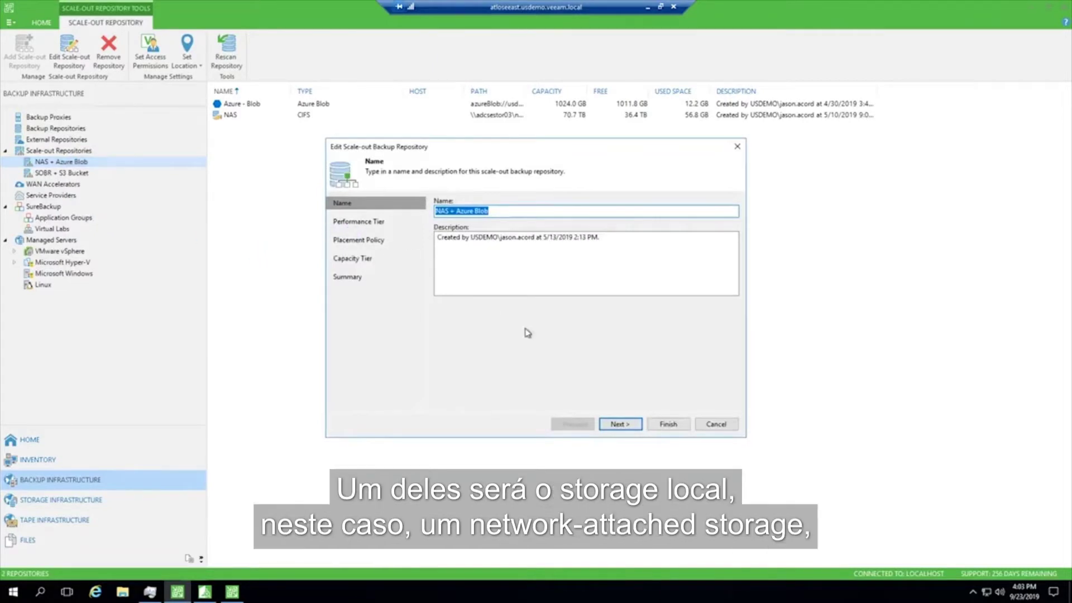
click(620, 425)
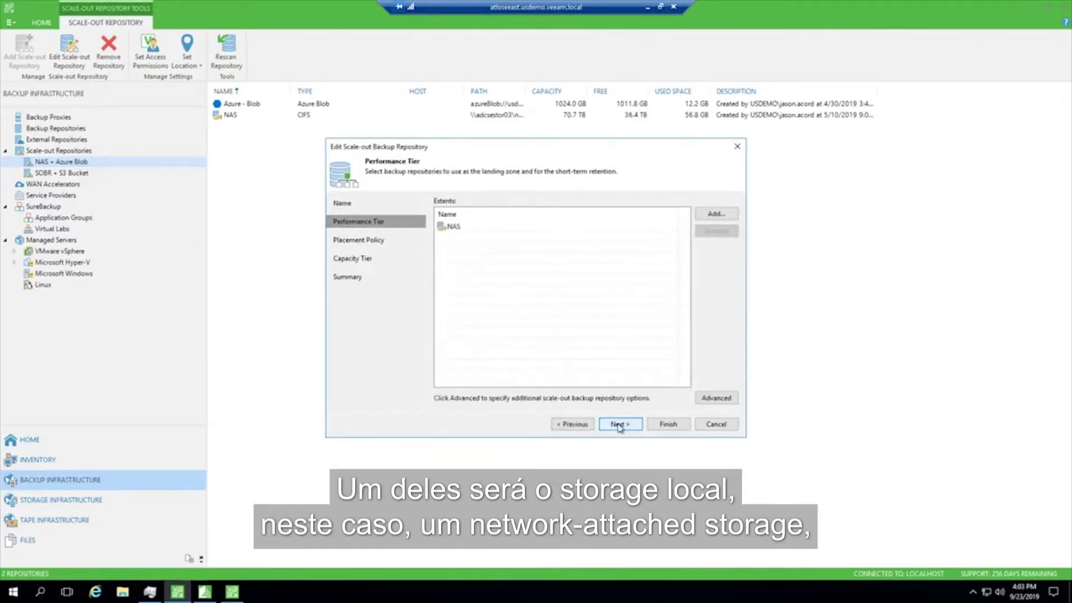
click(578, 229)
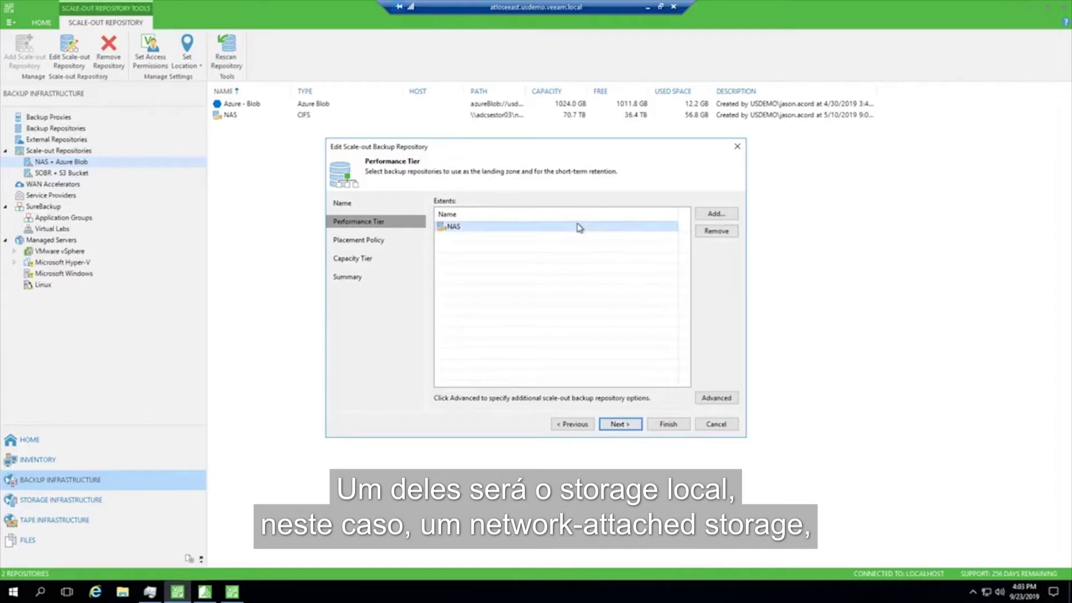
click(625, 425)
click(625, 426)
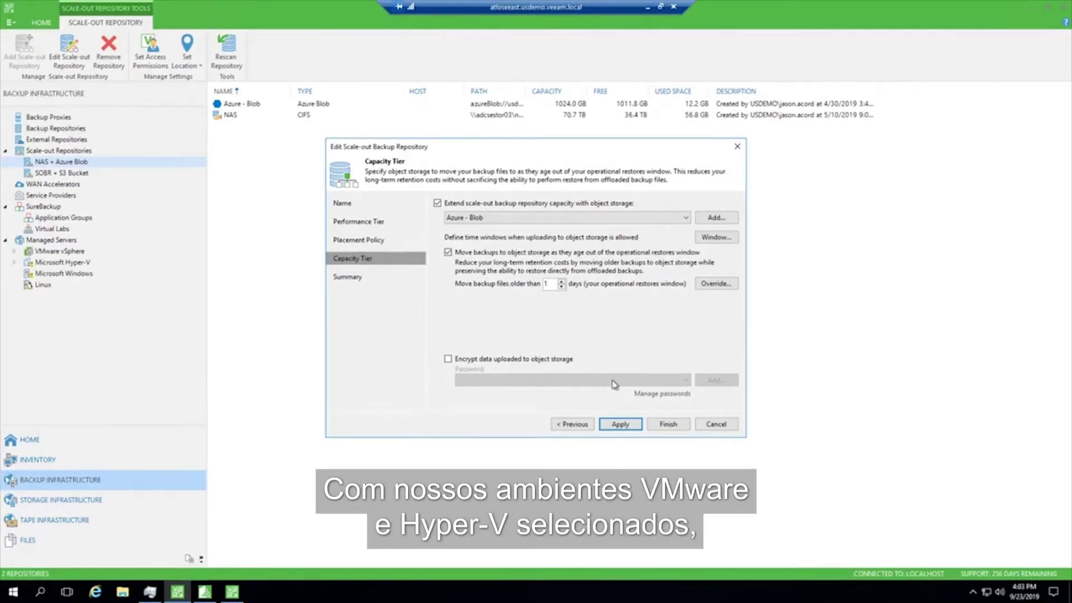
click(703, 427)
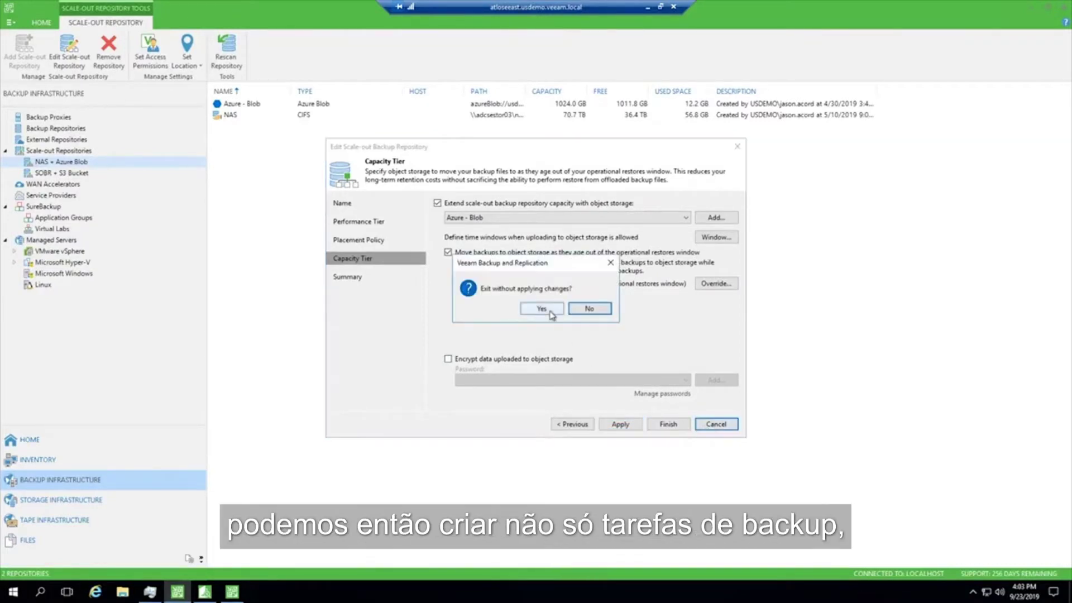
click(550, 313)
Start a new VMware vSphere virtual machine backup job, keeping the default job name and description
click(112, 444)
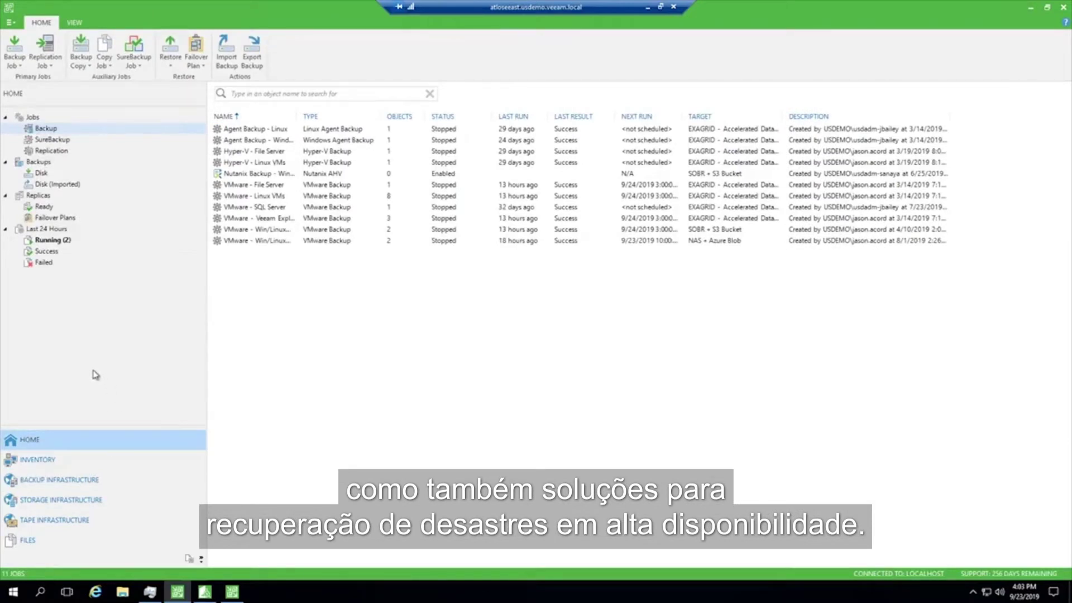
click(10, 46)
mouse_move(47, 81)
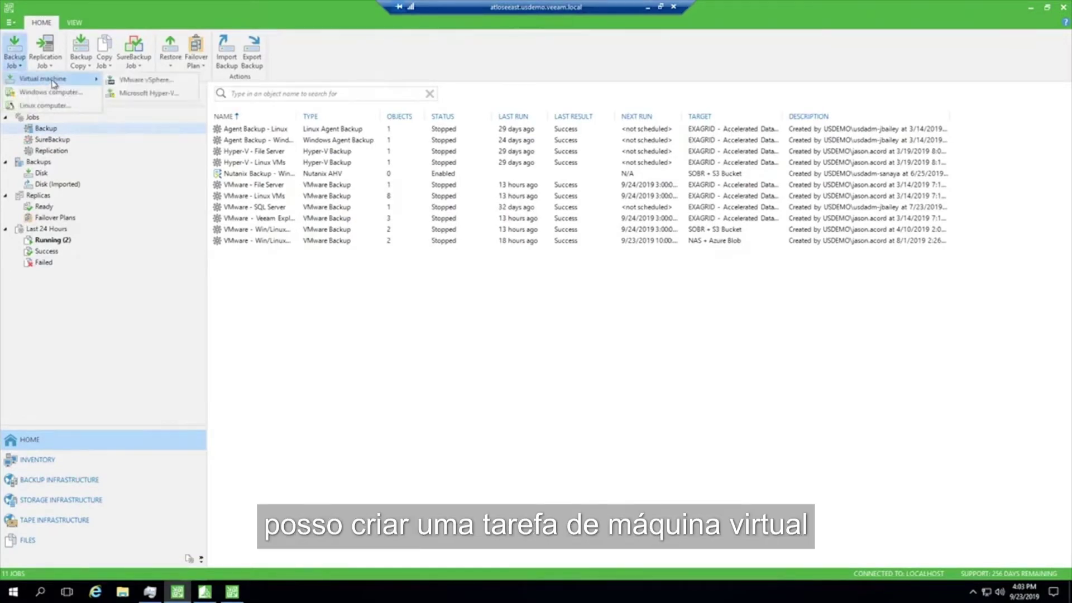
click(129, 81)
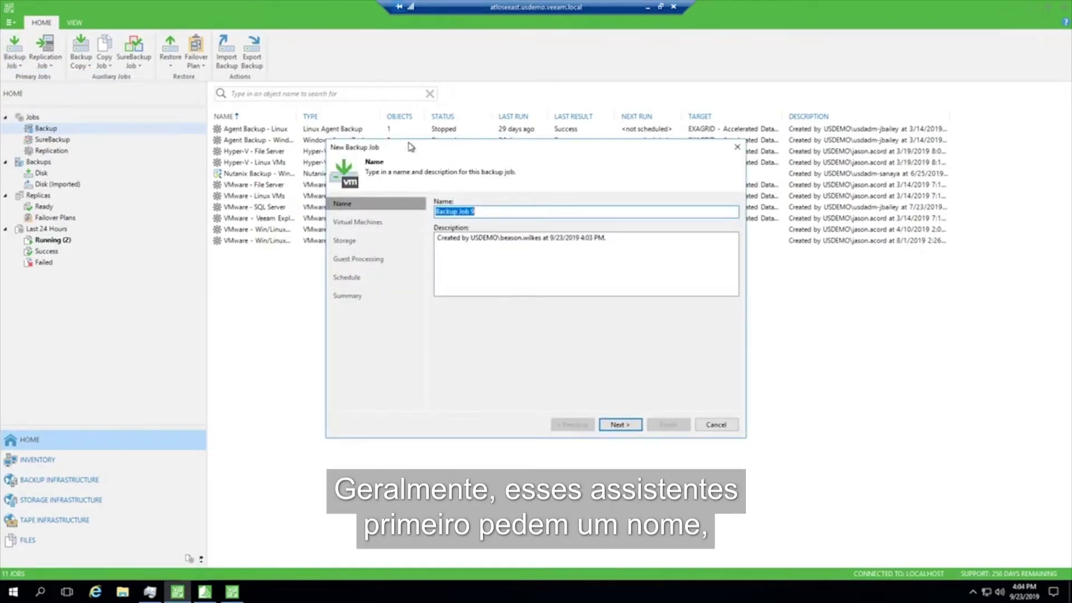
click(626, 425)
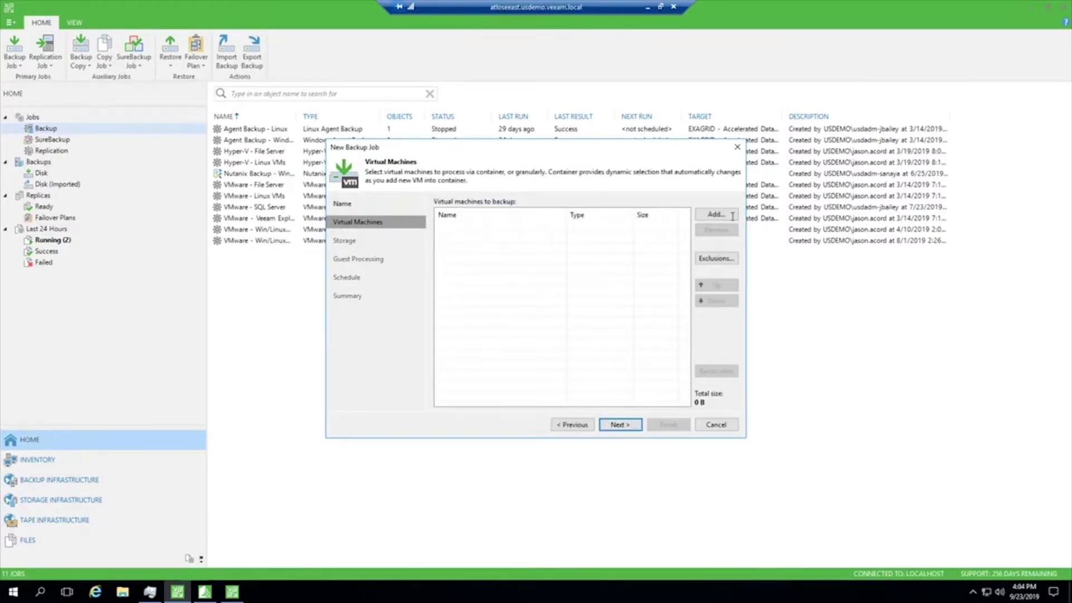
Browse the objects by hosts, templates, datastores and tags, and add the VCSA vCenter Server to the backup job
click(732, 216)
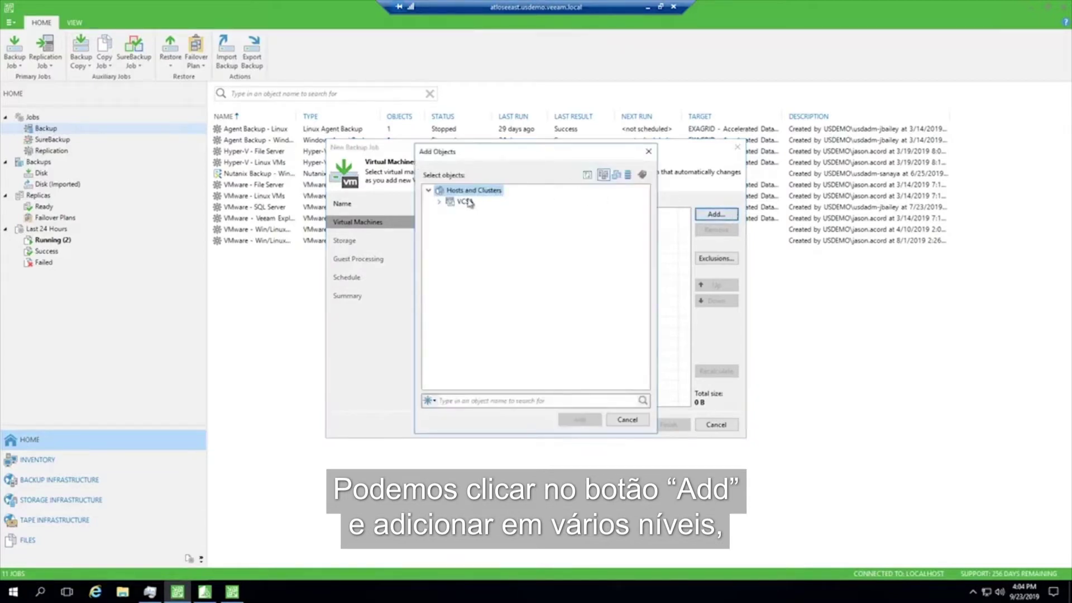
click(465, 201)
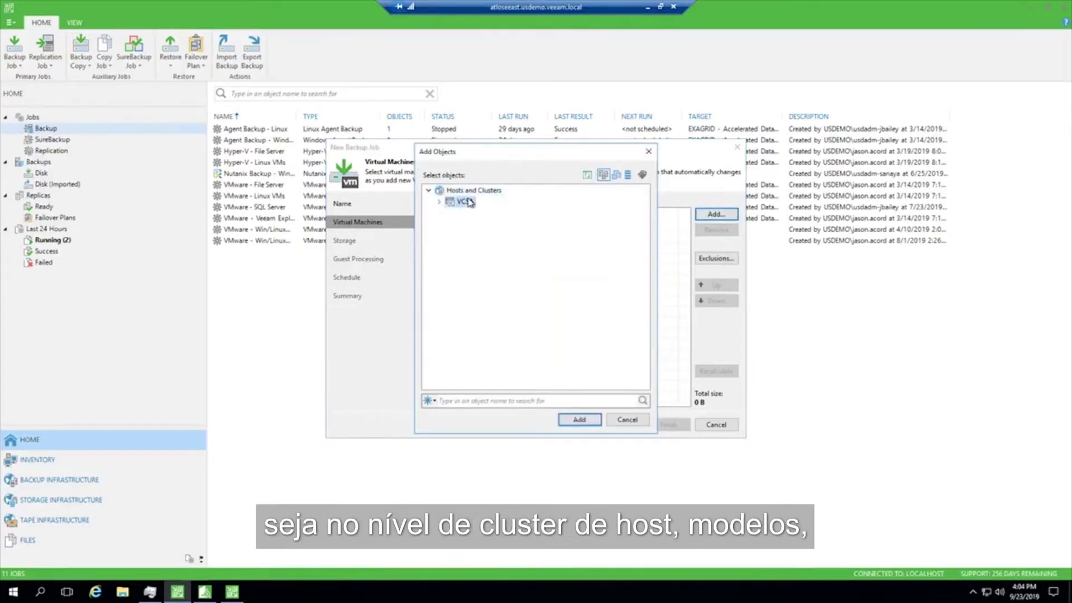
click(616, 175)
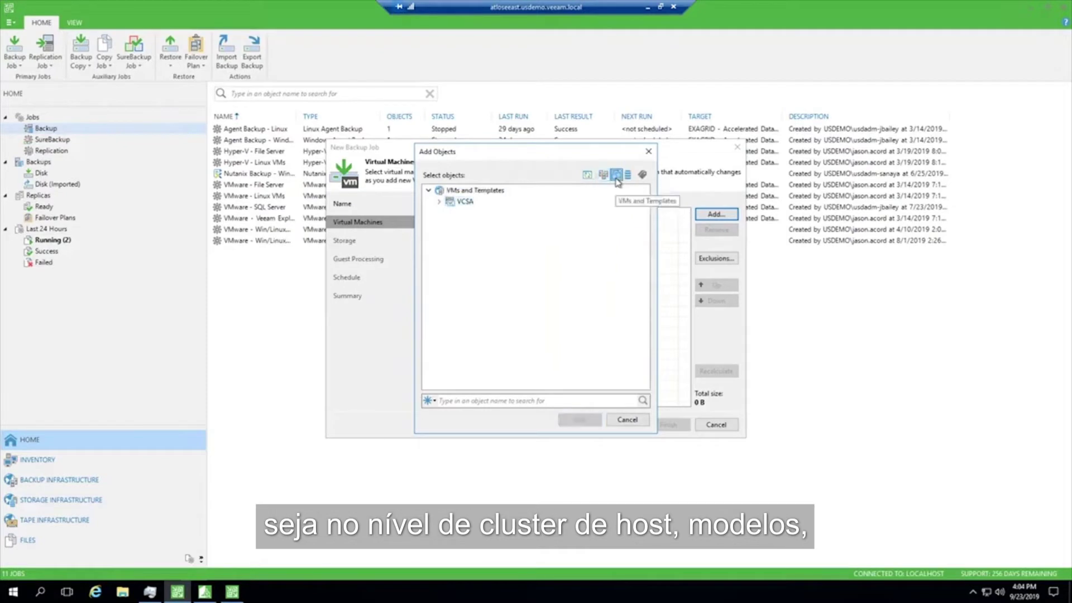
click(628, 176)
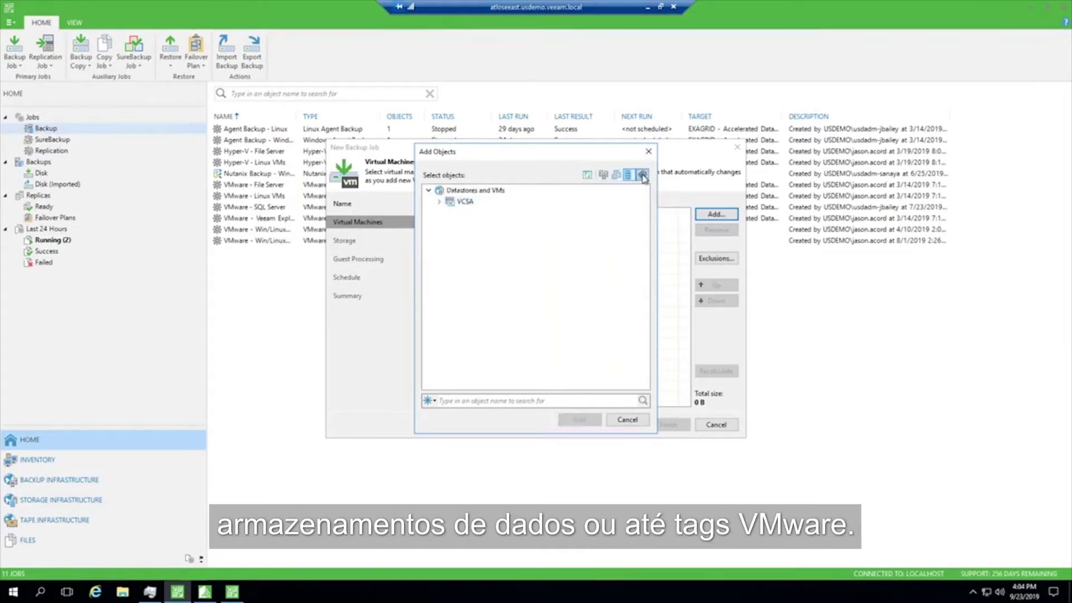
click(643, 176)
click(467, 202)
click(588, 424)
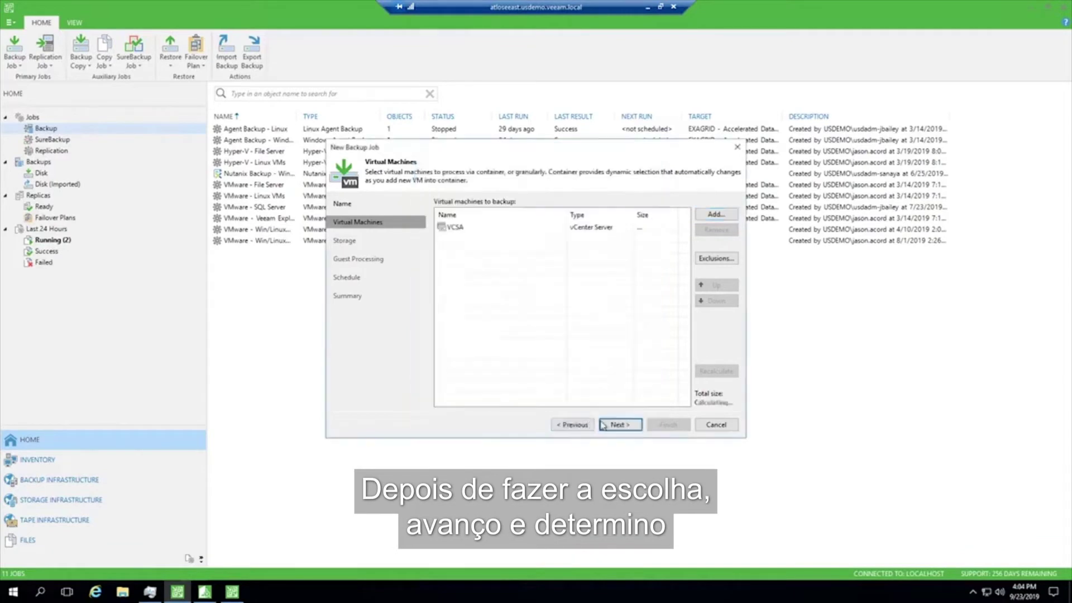
Look at the available backup repositories, keep Default Backup Repository for the job, and continue to guest processing
click(619, 424)
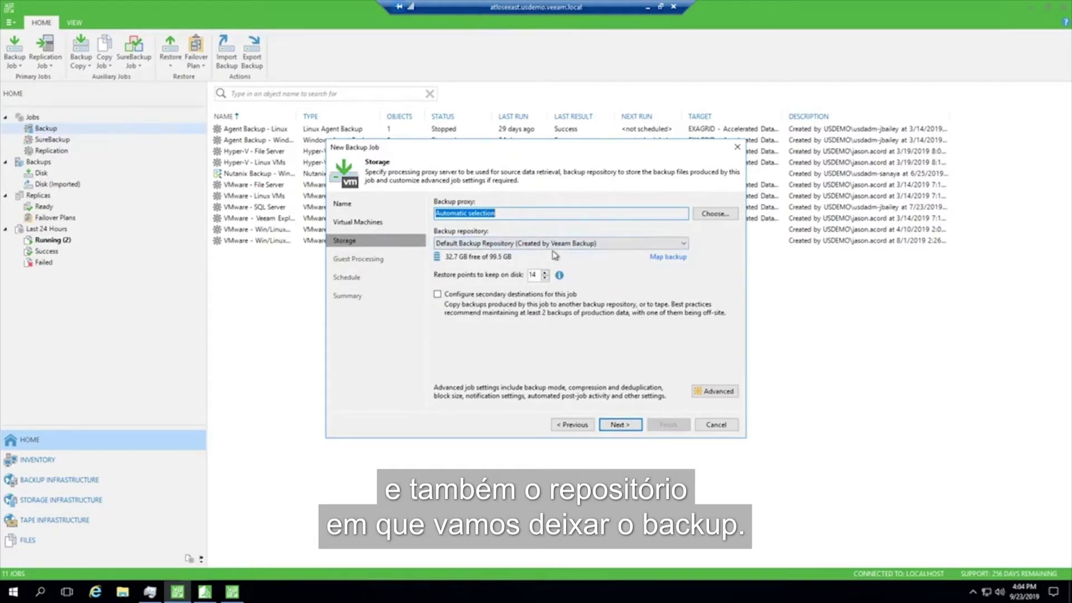
click(535, 242)
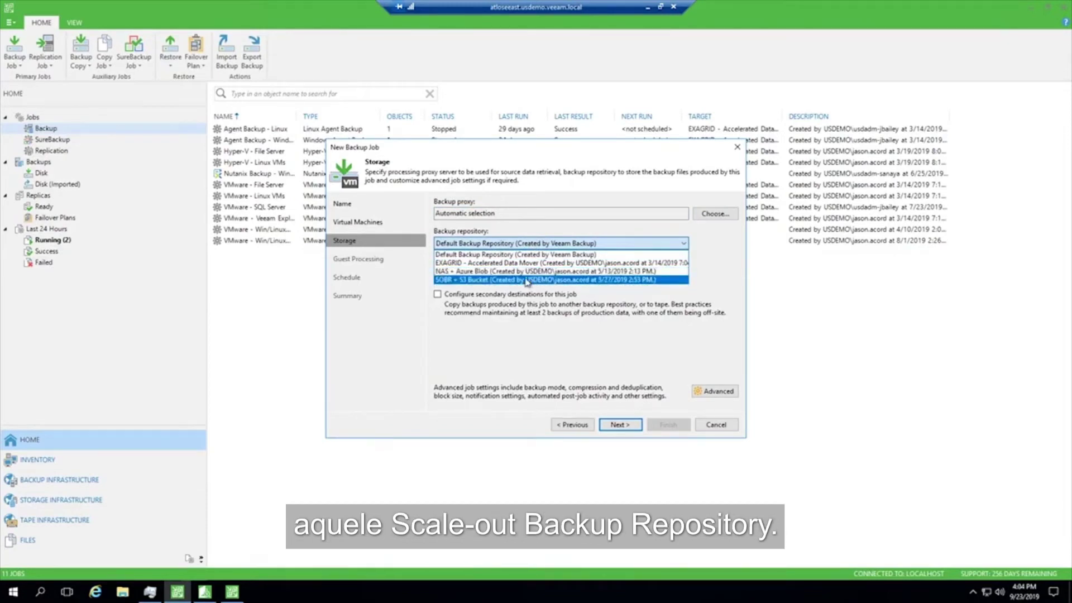
click(524, 339)
click(615, 424)
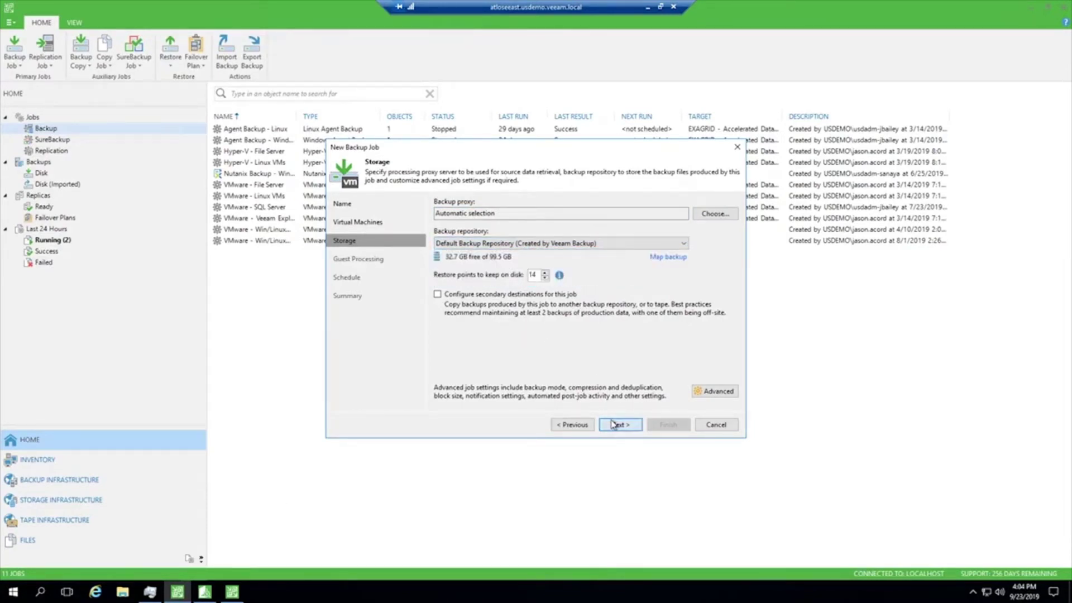
click(610, 316)
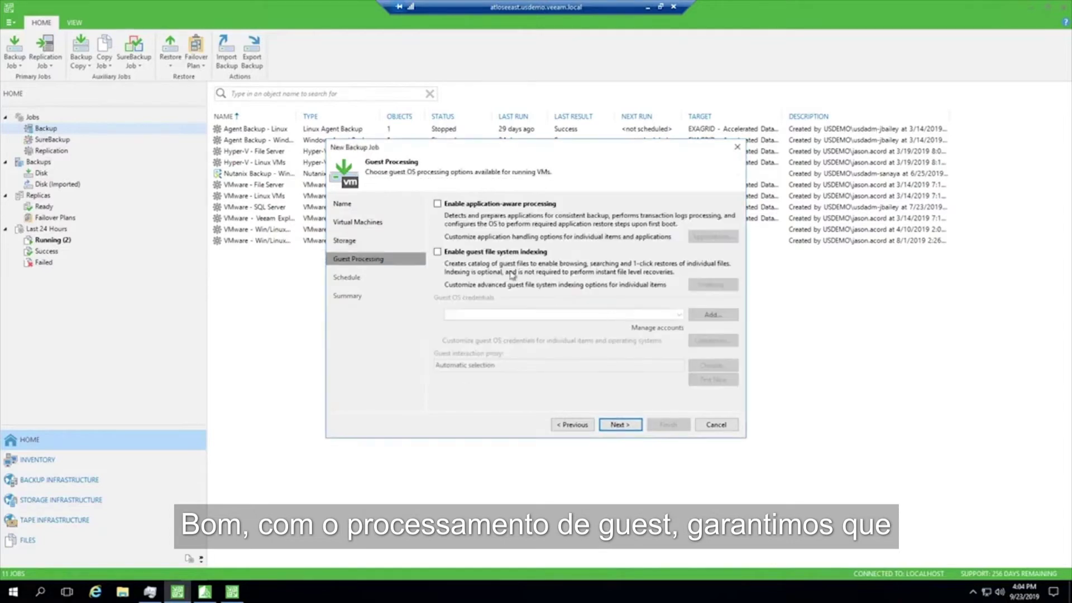
Toggle application-aware processing on and off again, continue to the scheduling options, and discard the new backup job
click(438, 204)
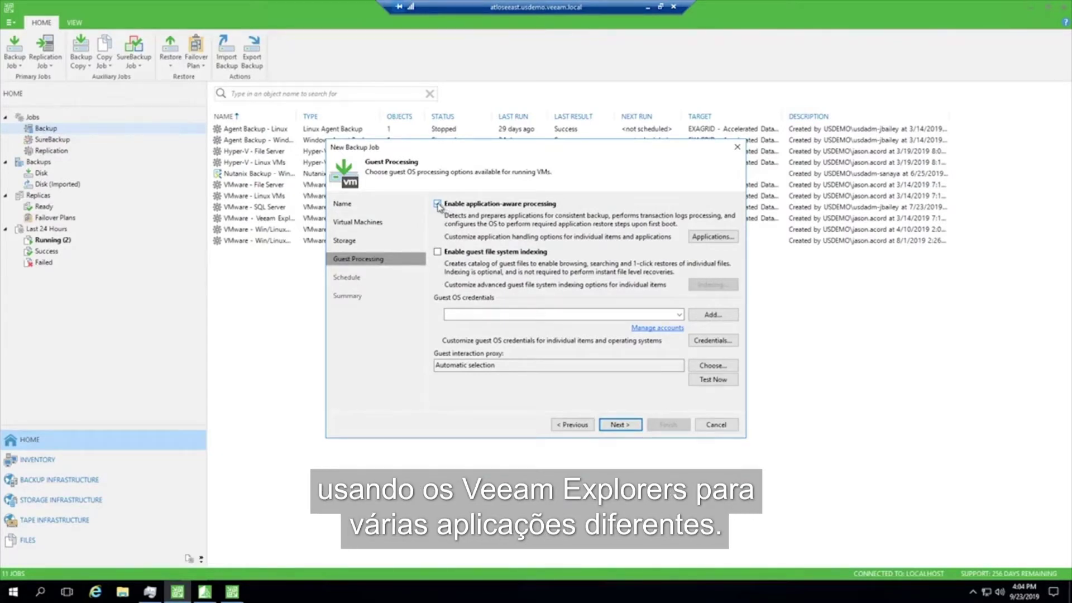
click(438, 204)
click(624, 426)
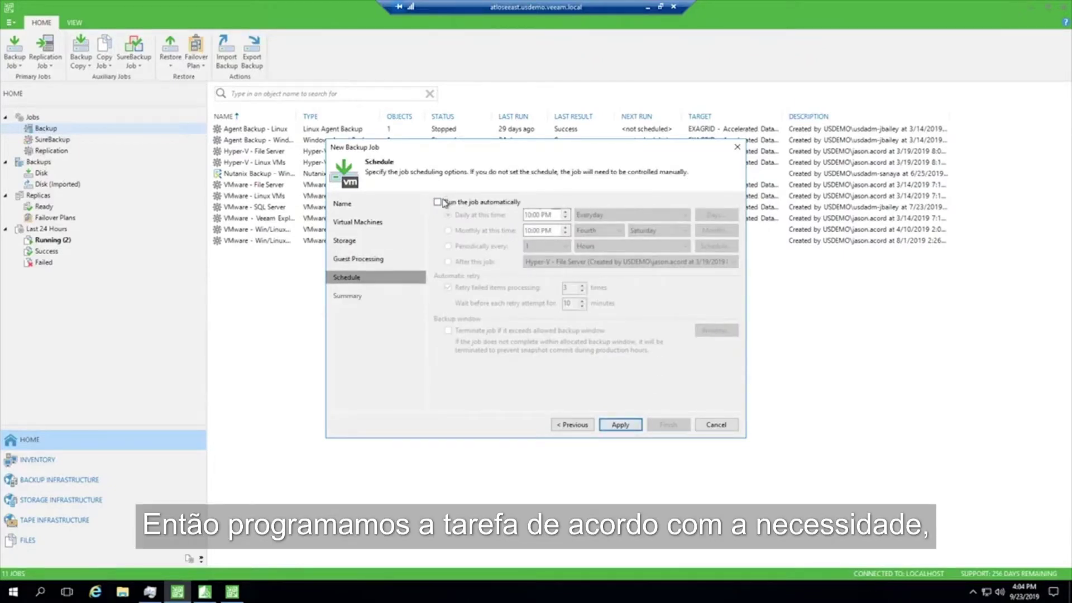
click(716, 425)
click(541, 309)
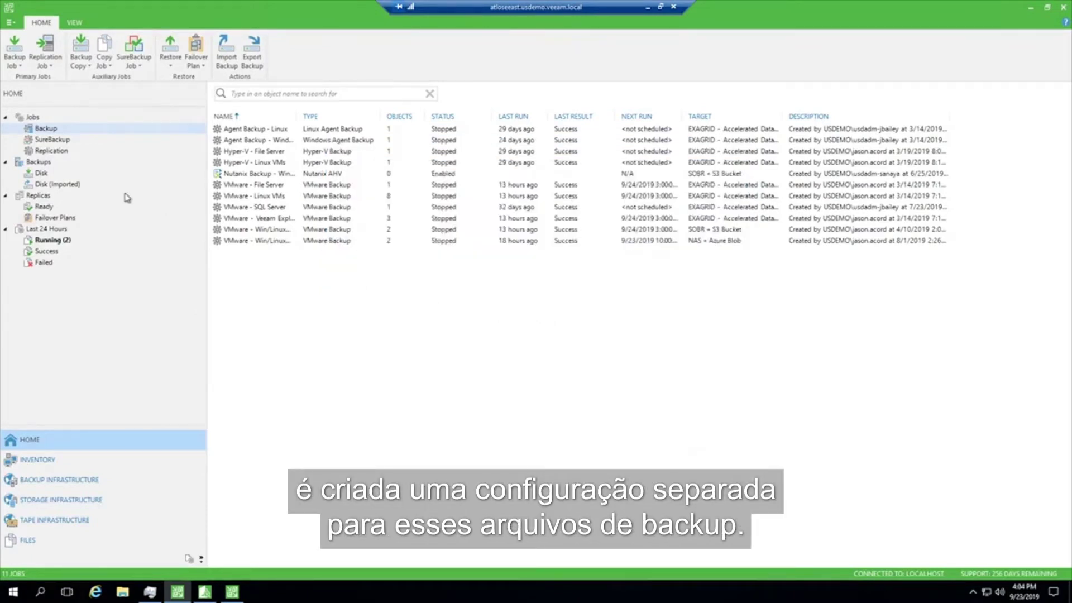
View the disk backups, return to the jobs, and start a new virtual machine backup copy job with its default name and daily interval
click(42, 174)
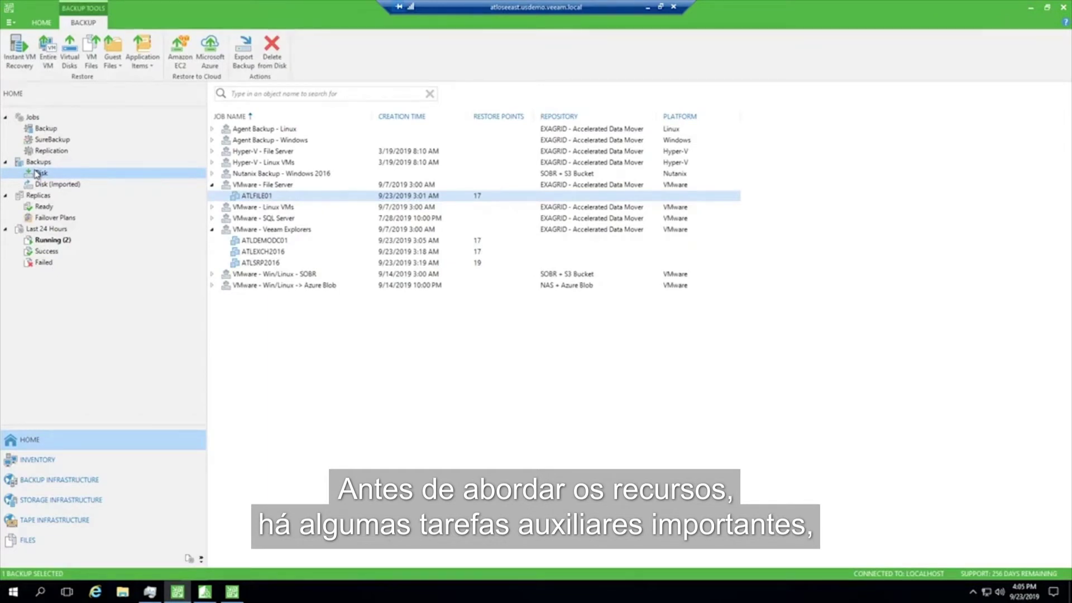
click(32, 119)
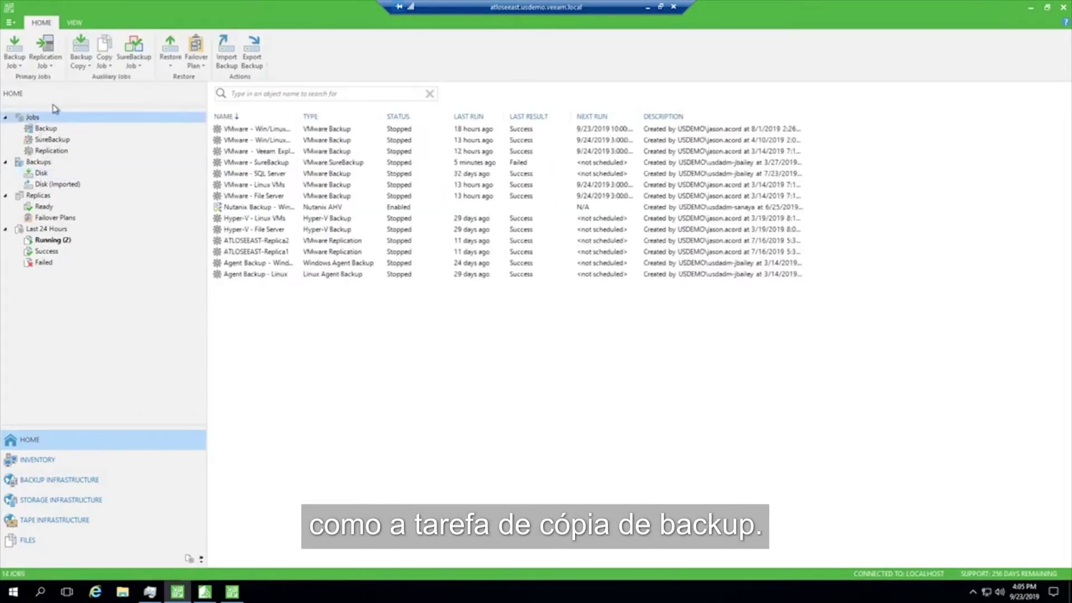
click(88, 68)
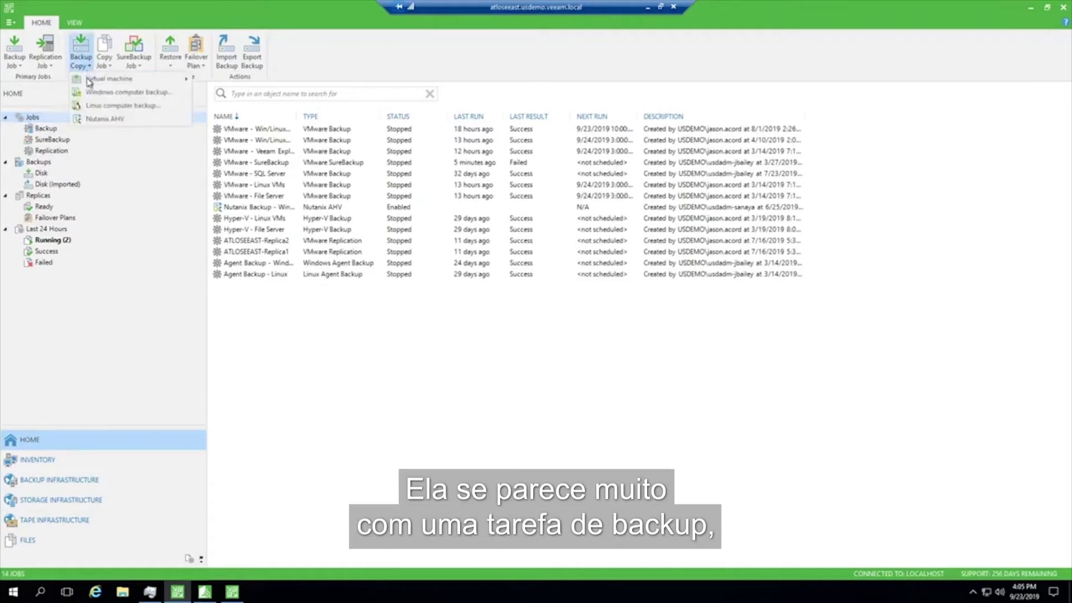
mouse_move(141, 79)
click(218, 82)
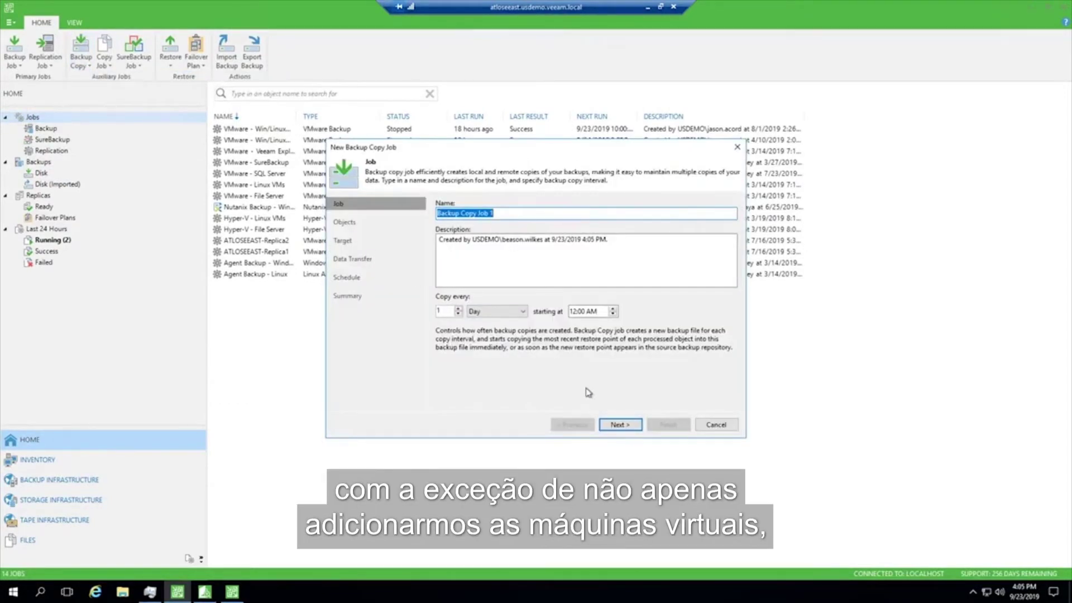
click(621, 425)
Add the VMware - File Server backup job to the objects processed by the backup copy job
click(716, 214)
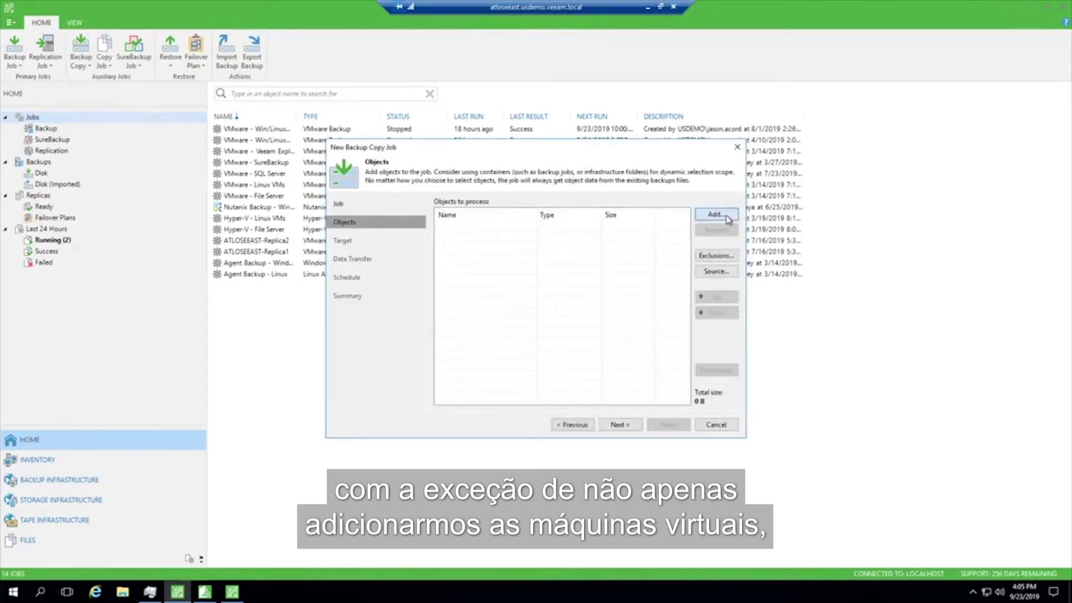
click(728, 254)
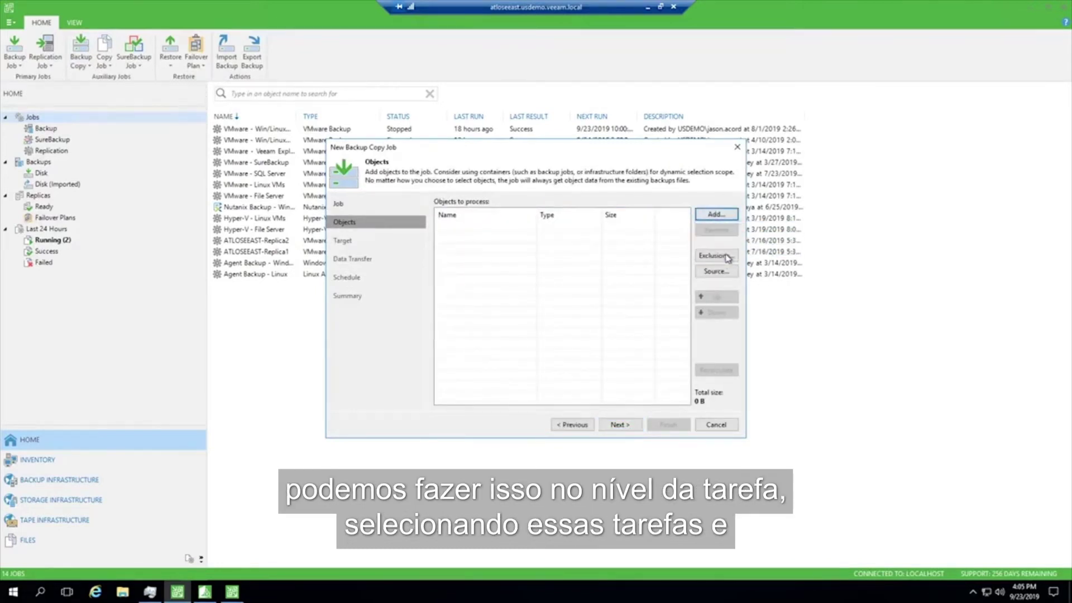
click(474, 199)
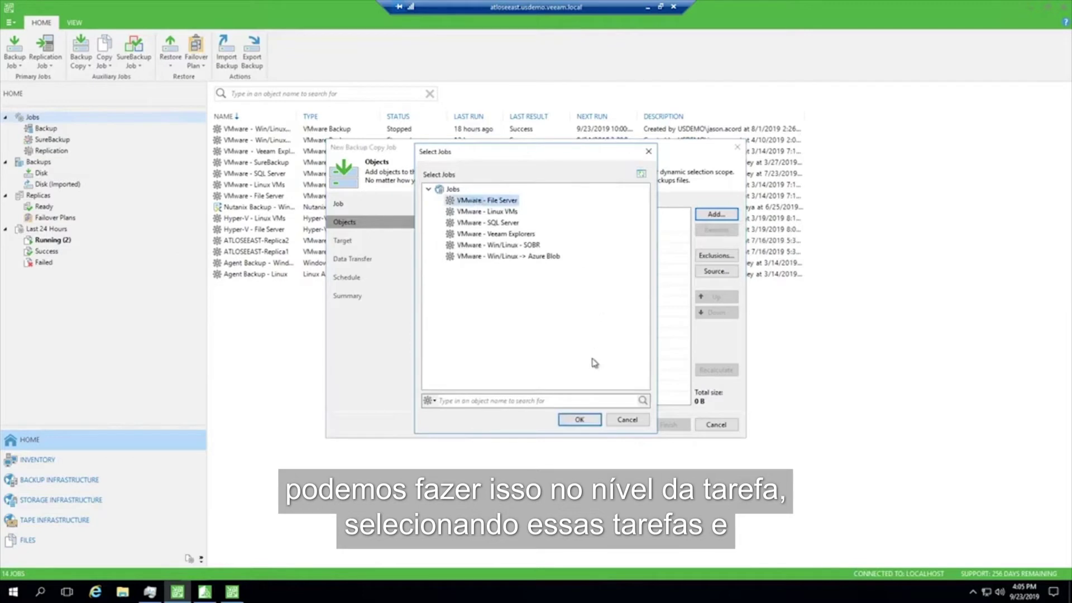
click(581, 420)
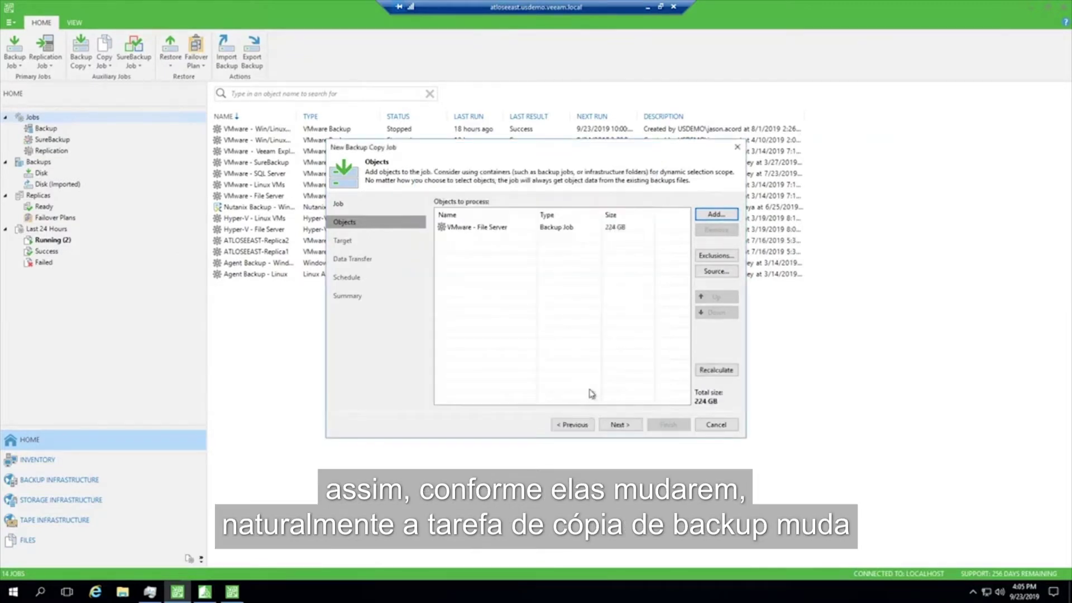
Keep Default Backup Repository as the copy target, enable keeping restore points as full backups for archival purposes, and accept the location mismatch
click(619, 424)
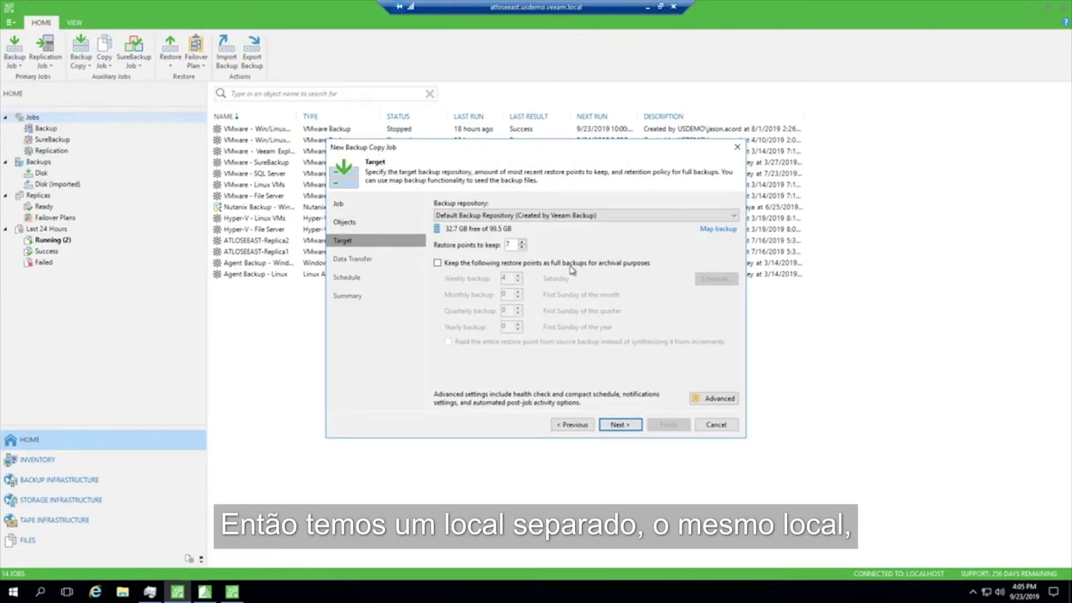
click(437, 263)
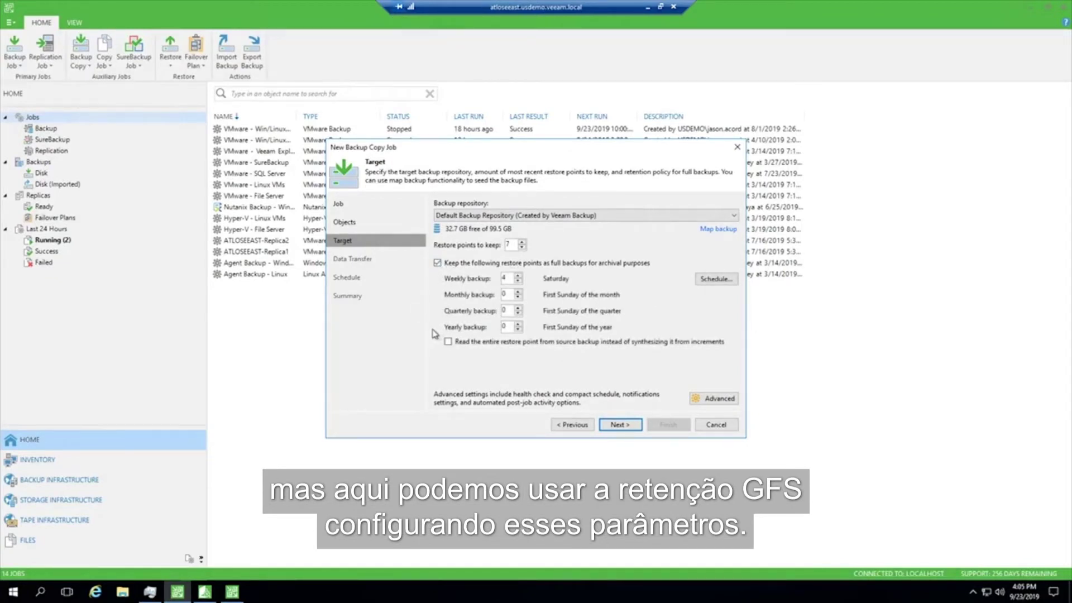
click(617, 424)
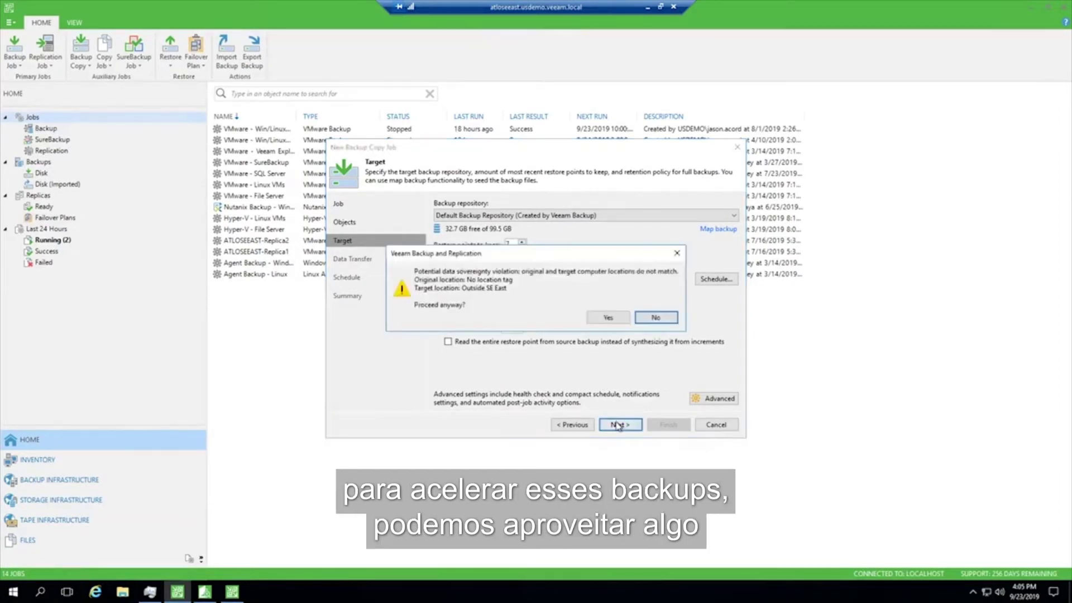
click(605, 319)
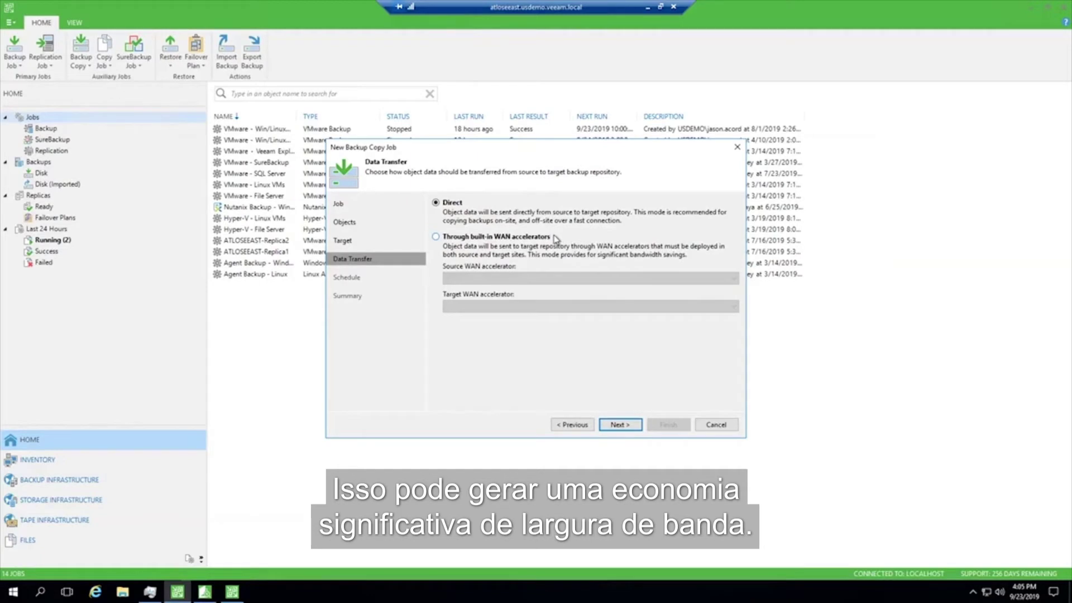
Keep direct data transfer, disable transfers Monday through Friday from 6:00 AM to 4:59 PM, and discard the new backup copy job
click(627, 425)
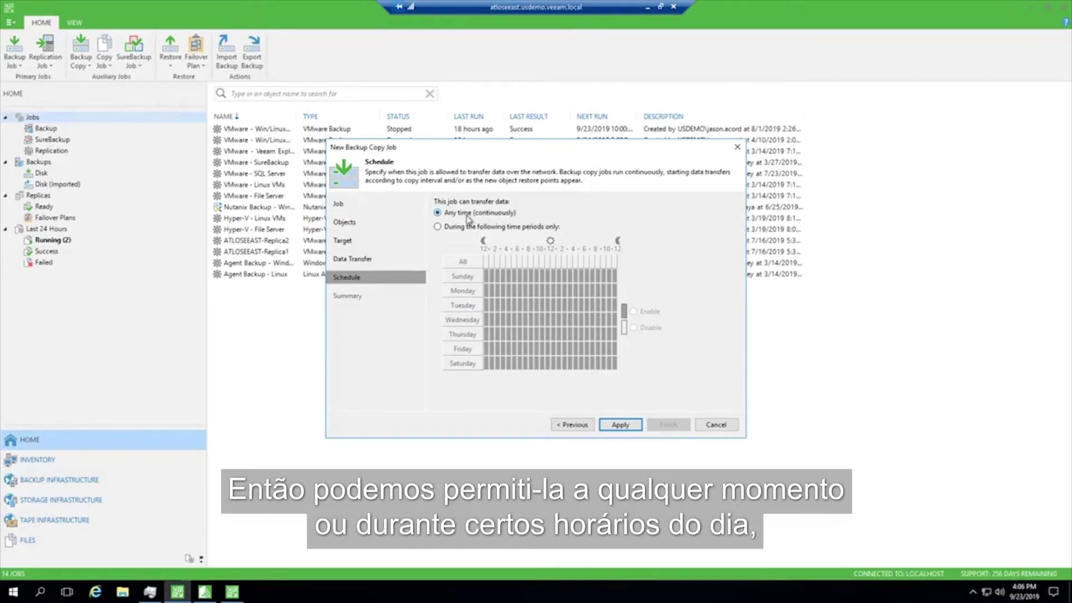
click(439, 227)
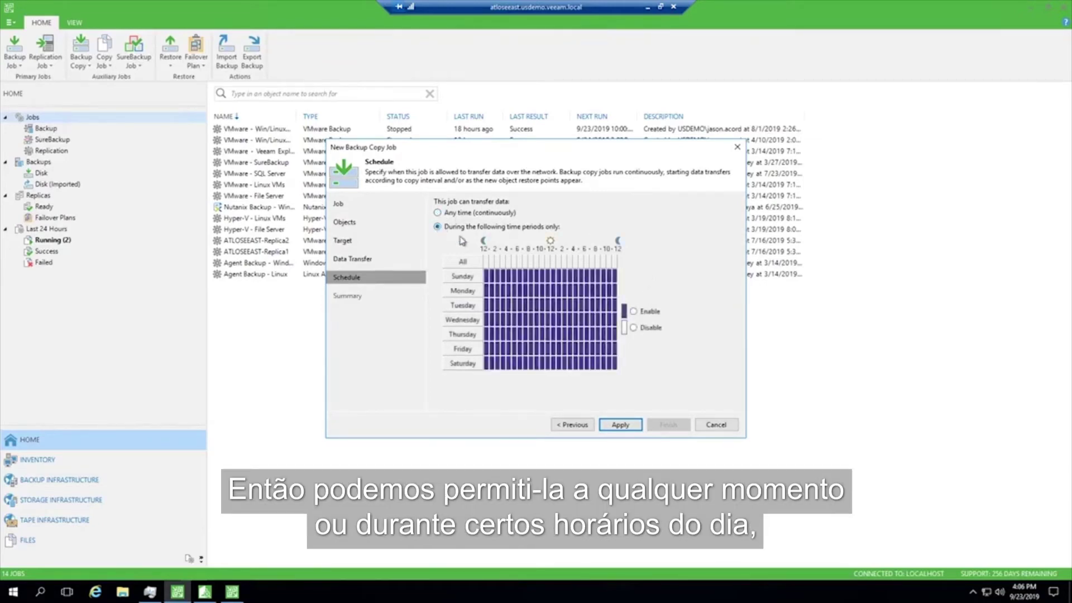
drag(521, 287, 578, 351)
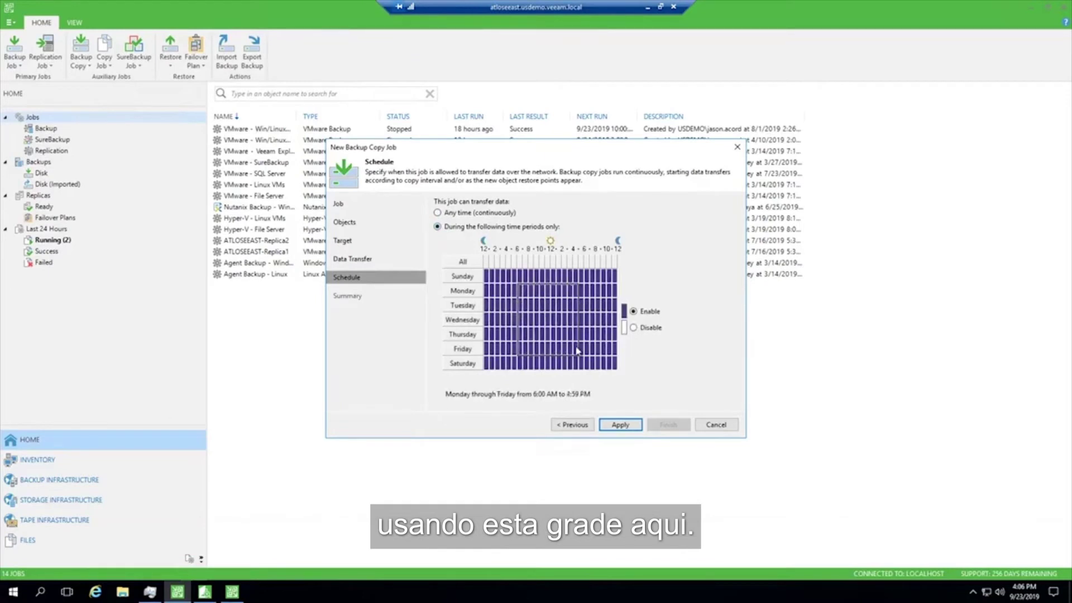
click(636, 329)
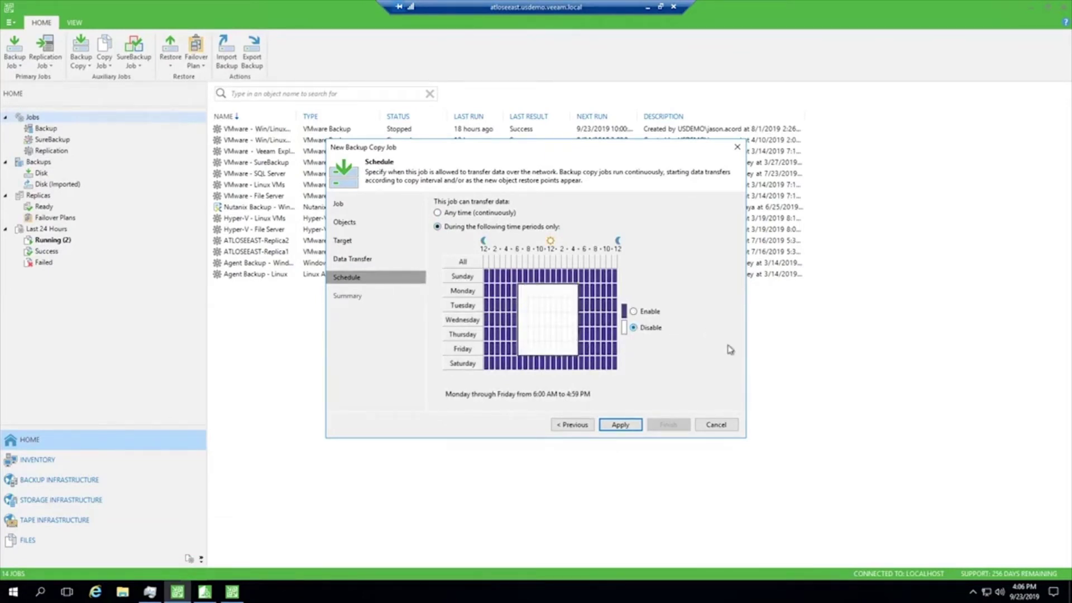
click(716, 425)
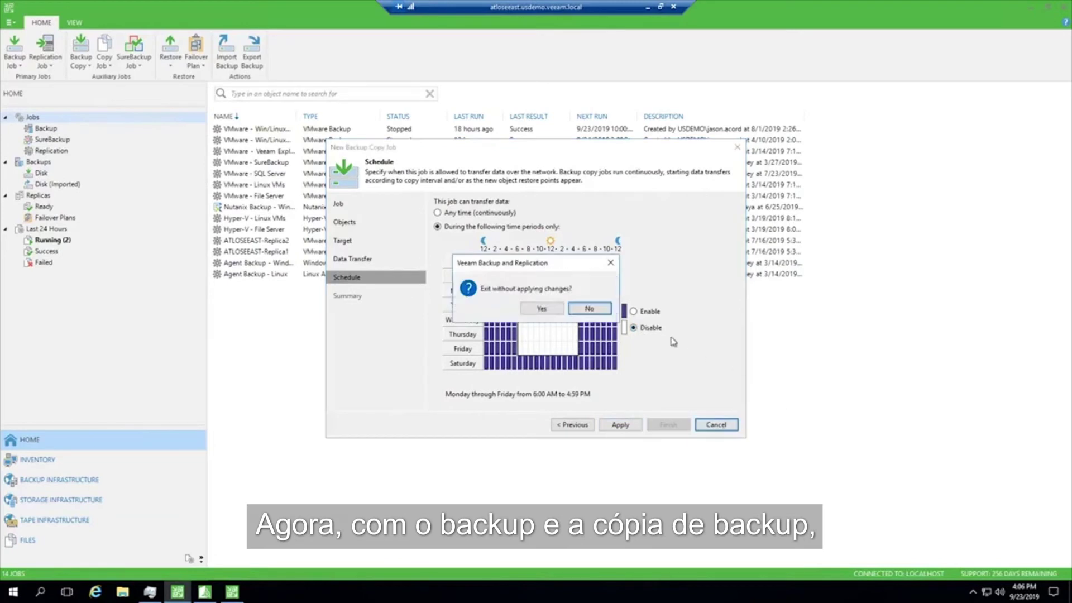
click(543, 308)
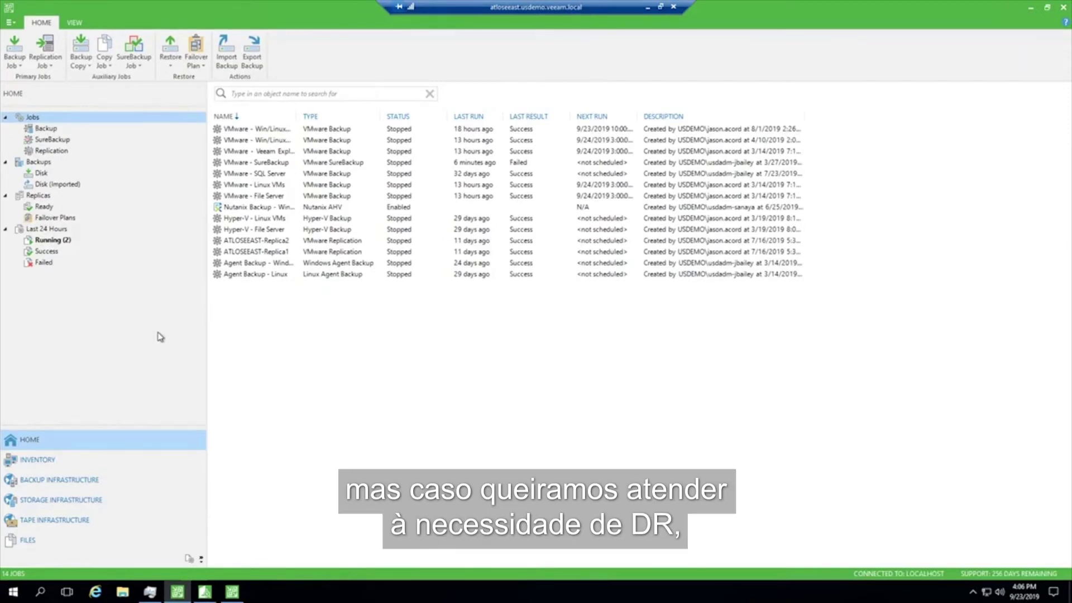
Open the ATLOSEEAST-Replica2 replication job for editing, examine its destination settings, and close it without saving
click(56, 151)
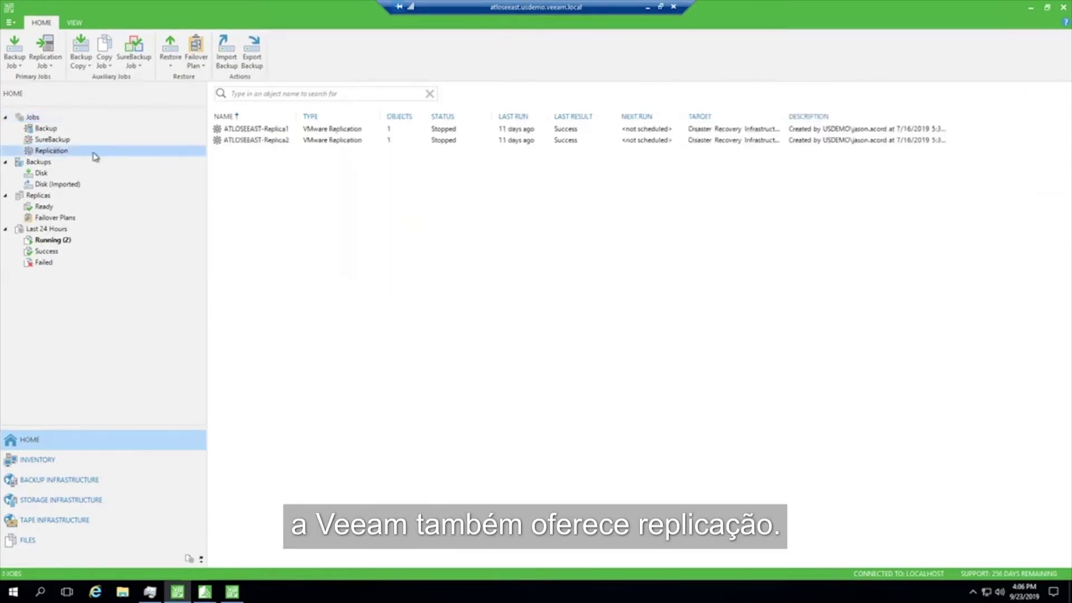
click(246, 143)
right_click(246, 144)
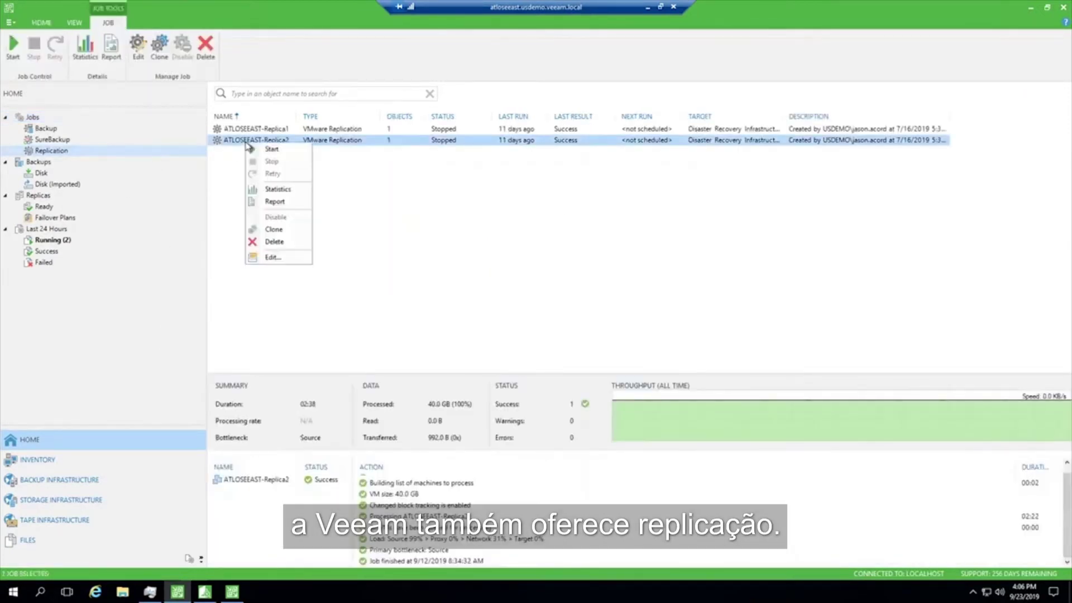
click(272, 260)
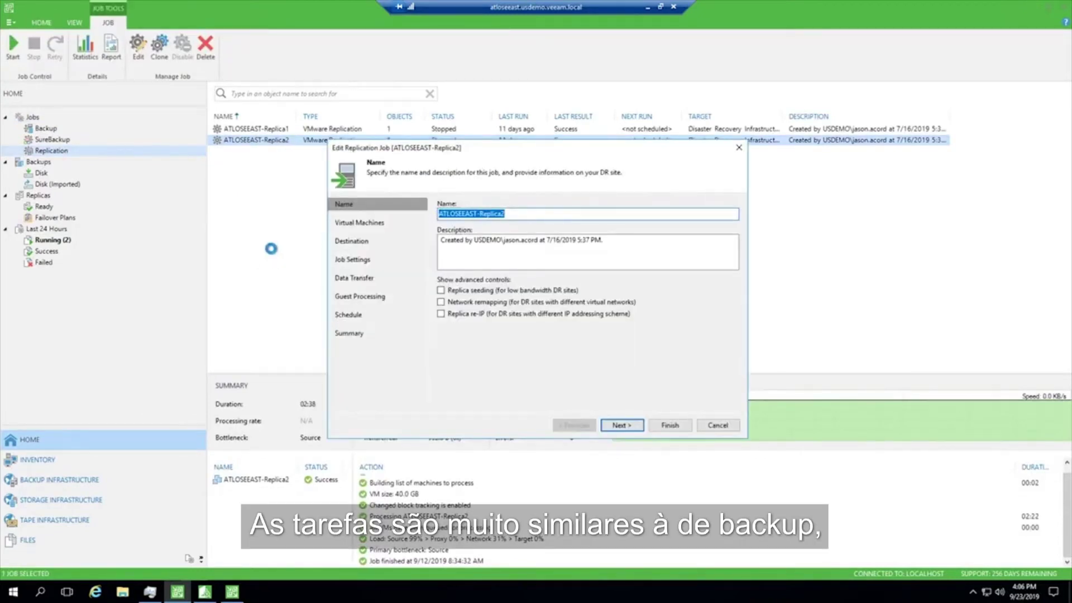
click(355, 243)
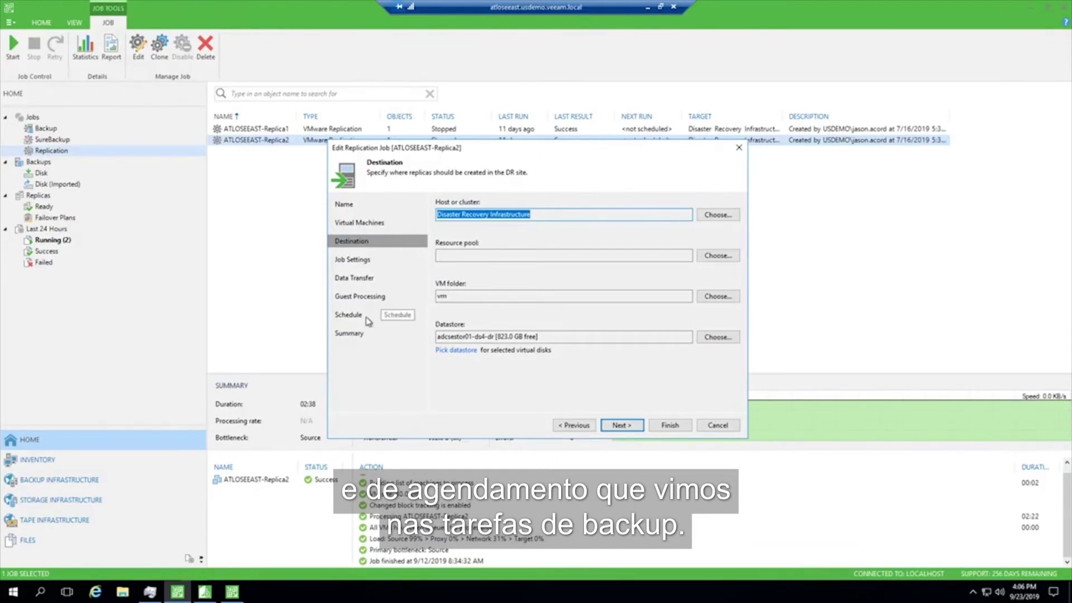
click(716, 426)
click(542, 309)
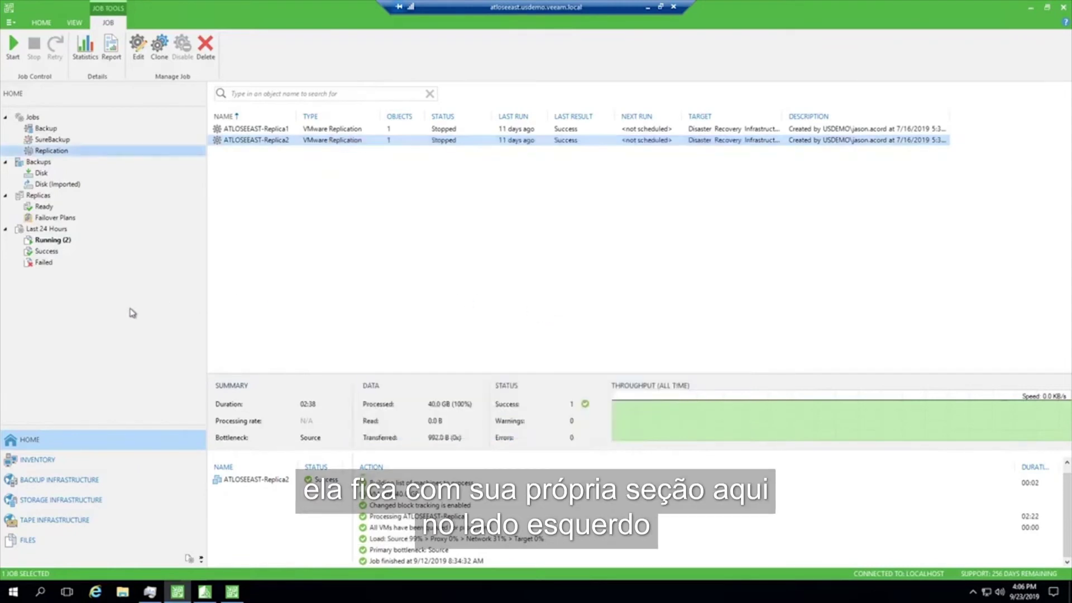
View the ready replicas and examine the failover and guest file restore options for the ATLOSEEAST-Replica2 replica created on 9/12/2019
click(34, 208)
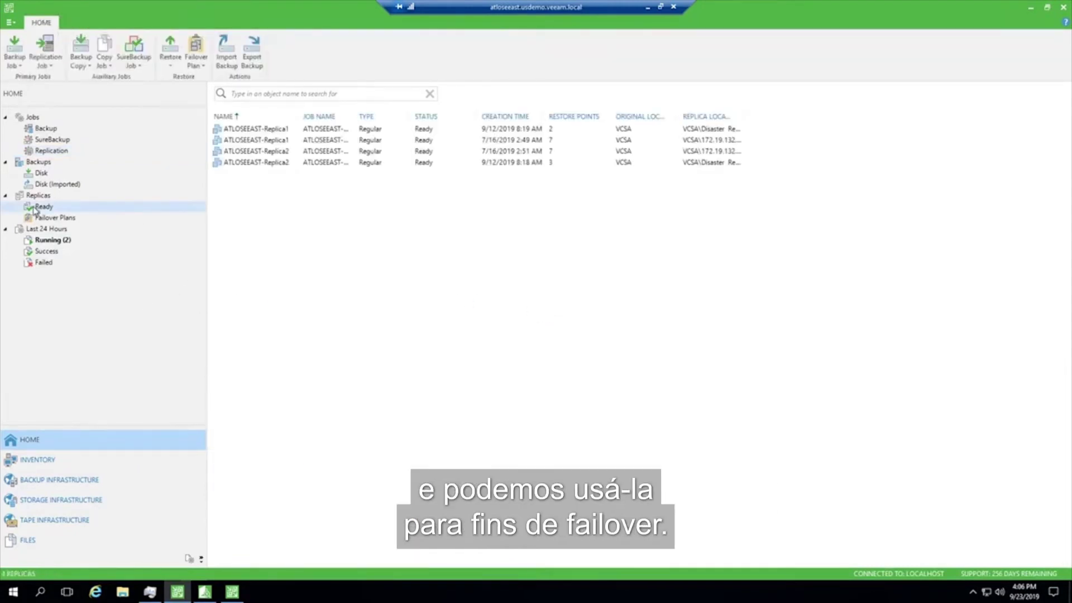
right_click(235, 163)
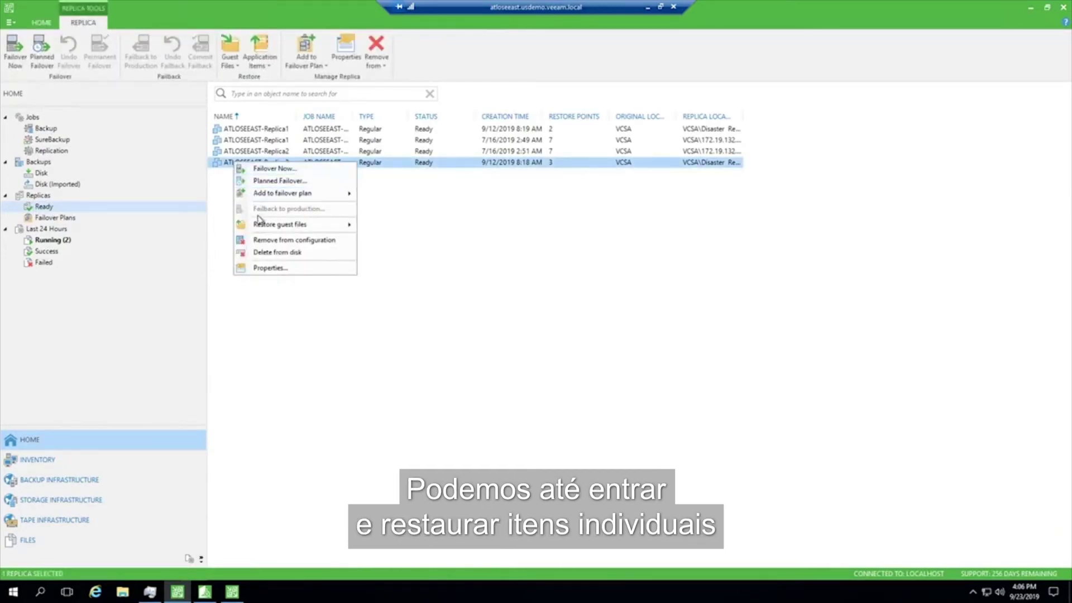
mouse_move(261, 226)
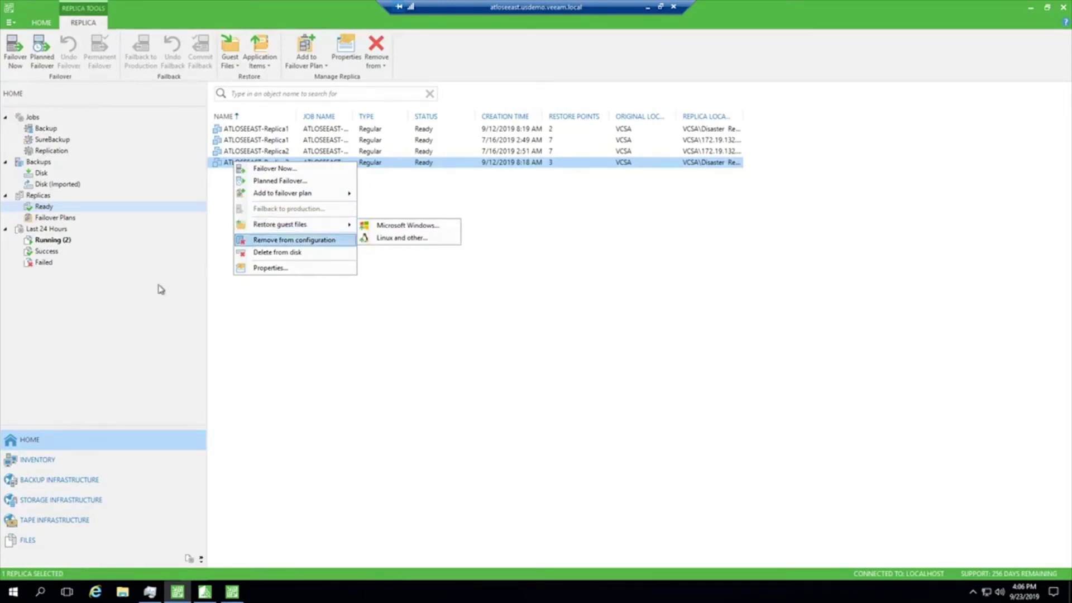
click(146, 300)
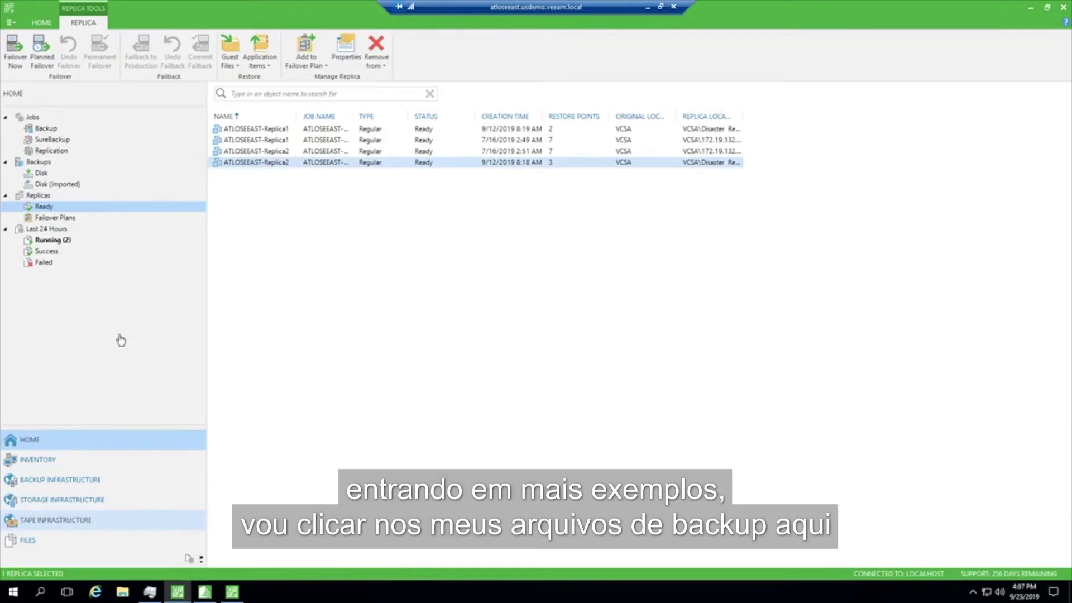
View the disk backups and examine the restore options for ATLDEMODC01, including guest file restore
click(42, 173)
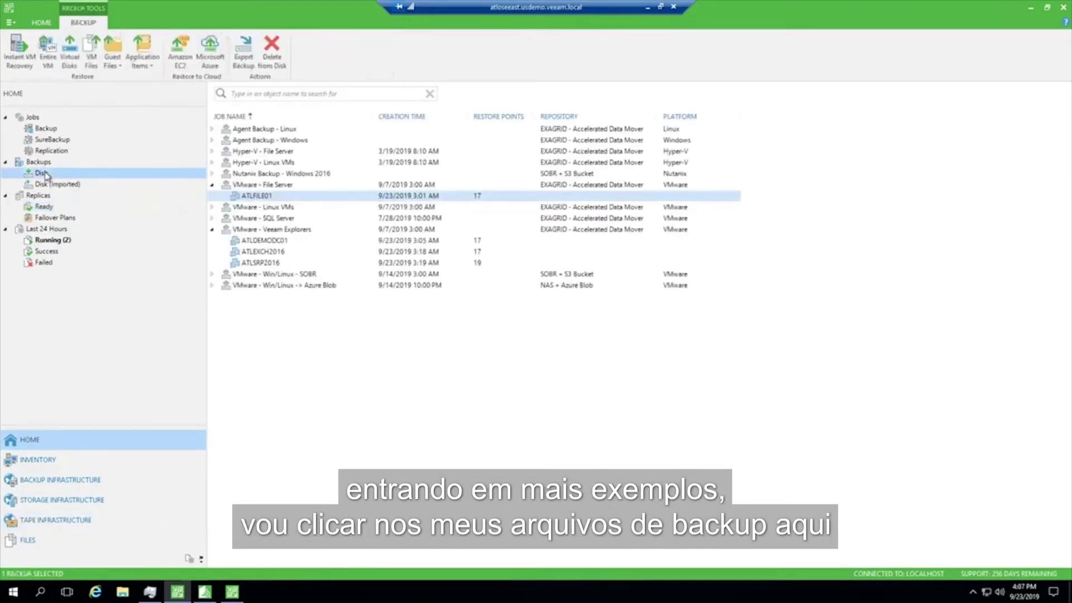
click(249, 241)
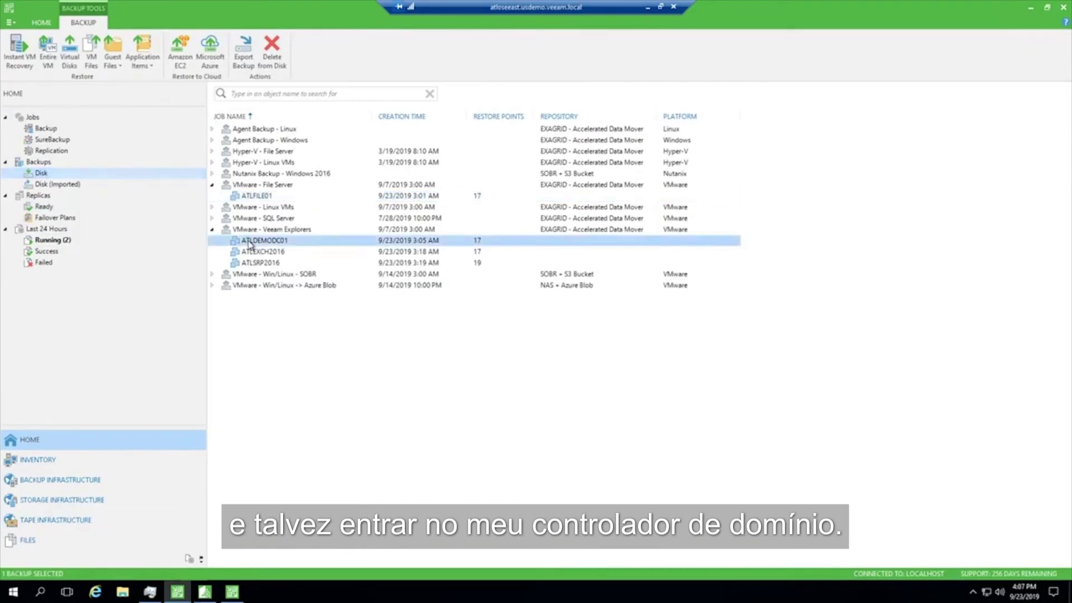
right_click(249, 244)
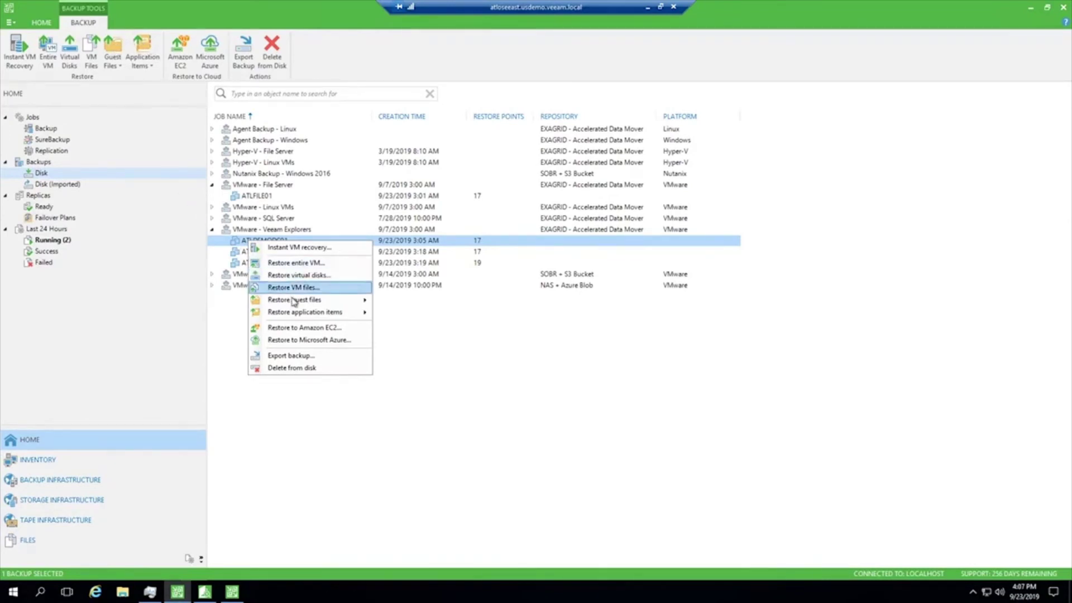
mouse_move(296, 303)
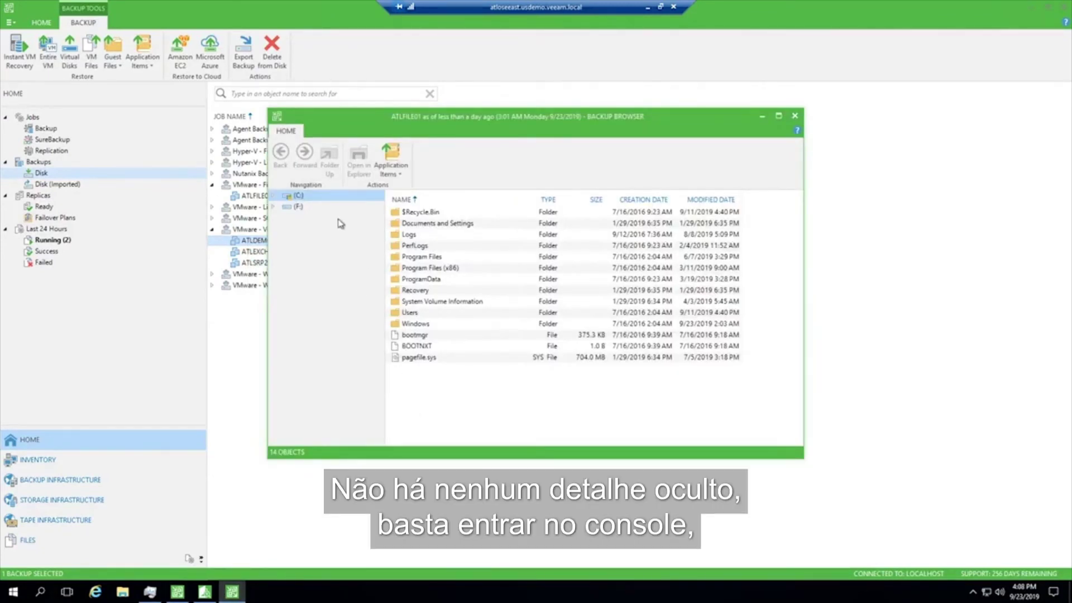
Examine the restore options for the Logs folder on the C: drive in the ATLFILE01 backup
click(407, 236)
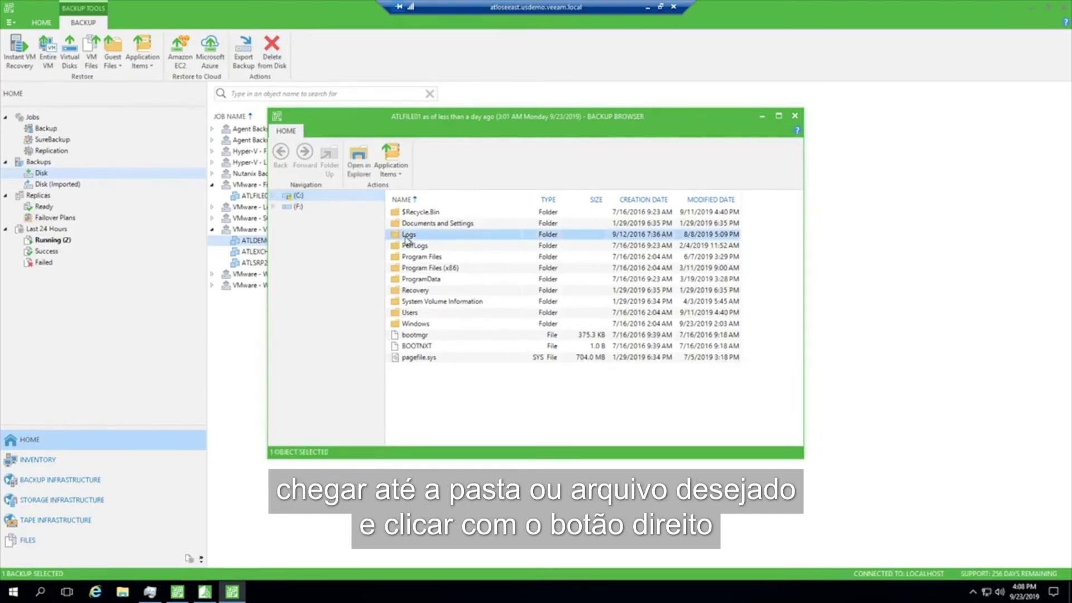
right_click(407, 240)
mouse_move(413, 247)
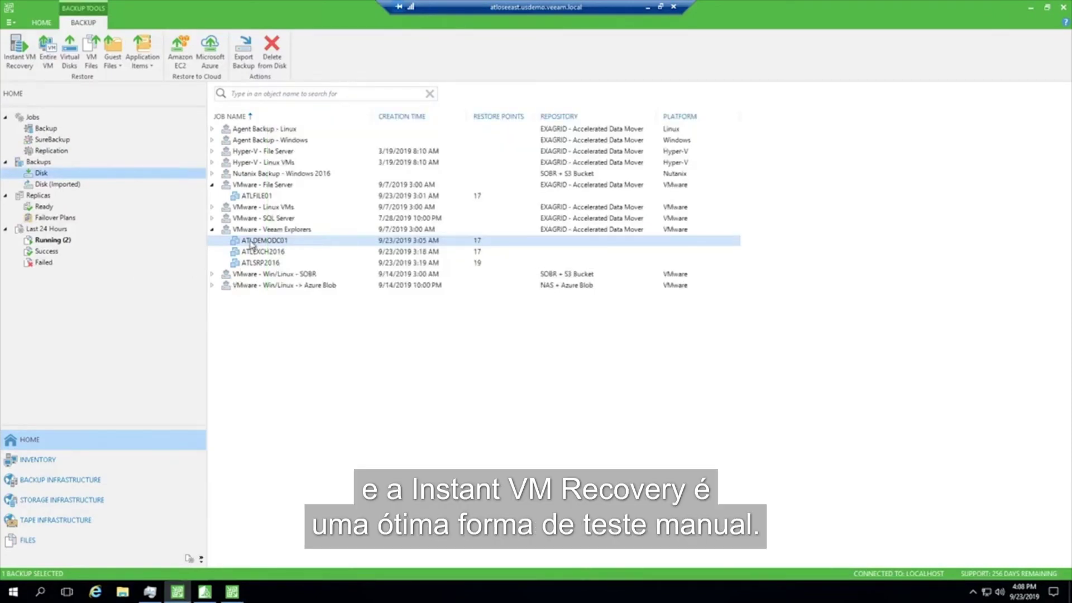
Look at the Instant VM Recovery option for the ATLDEMODC01 backup, and view the SureBackup jobs
right_click(250, 242)
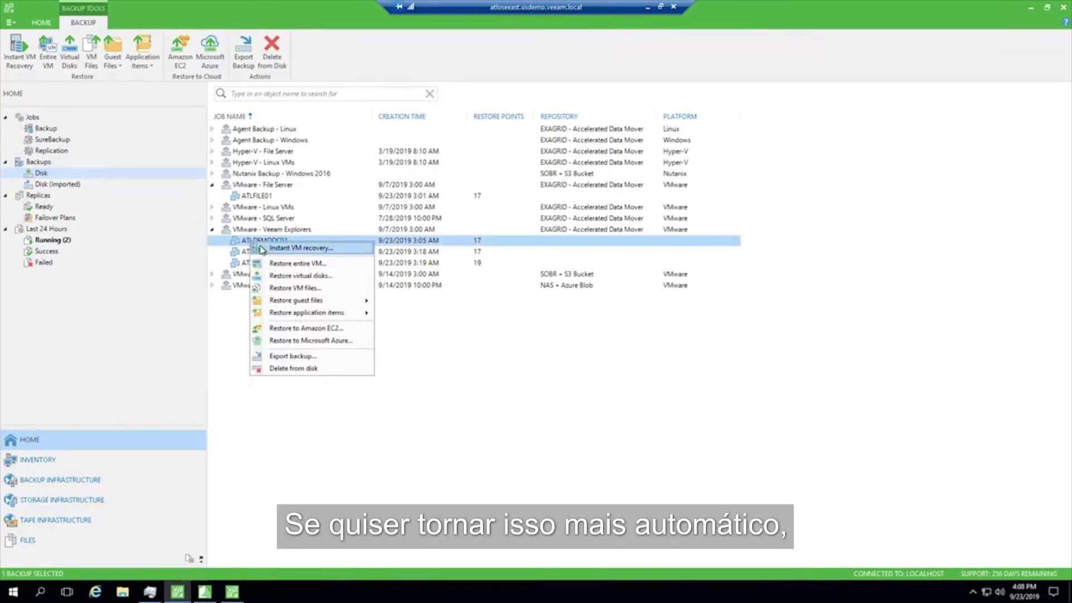
click(65, 145)
click(66, 144)
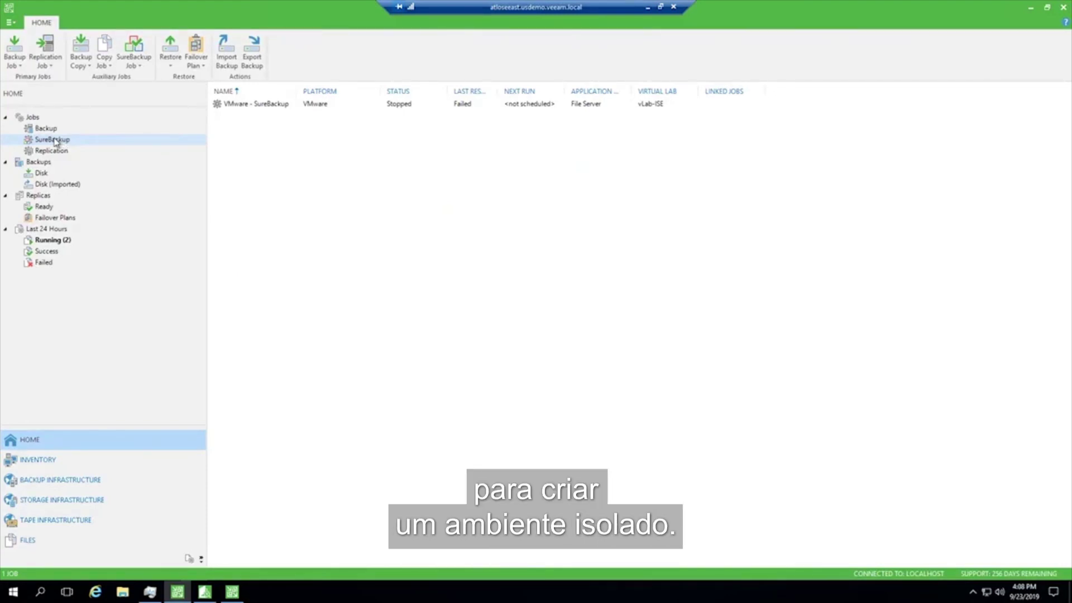
Open the VMware - SureBackup job for editing and examine its integrity scan, malware scan and notification settings
right_click(222, 107)
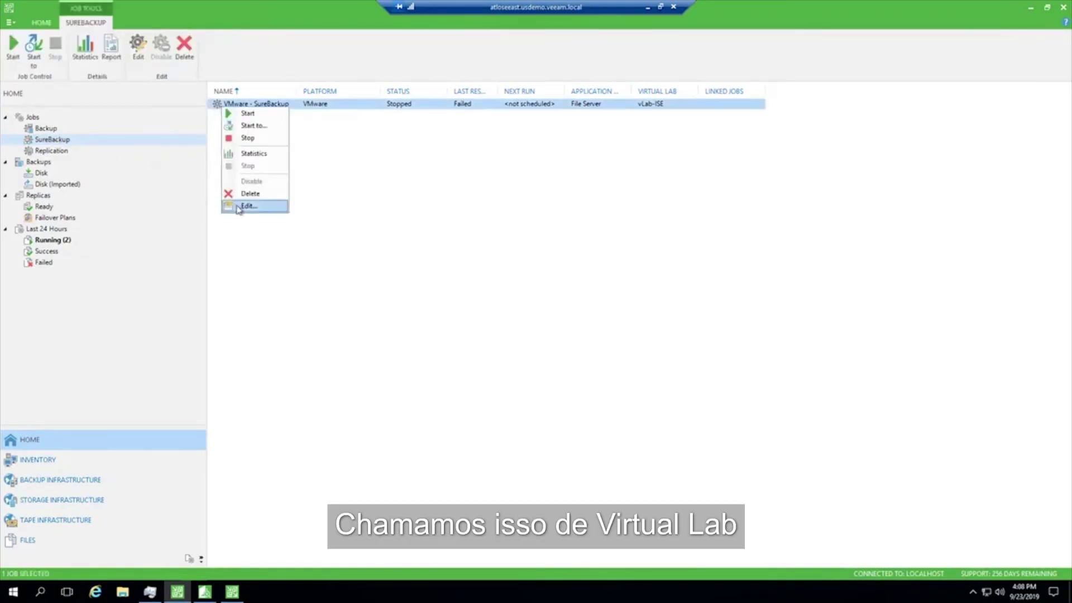
click(228, 205)
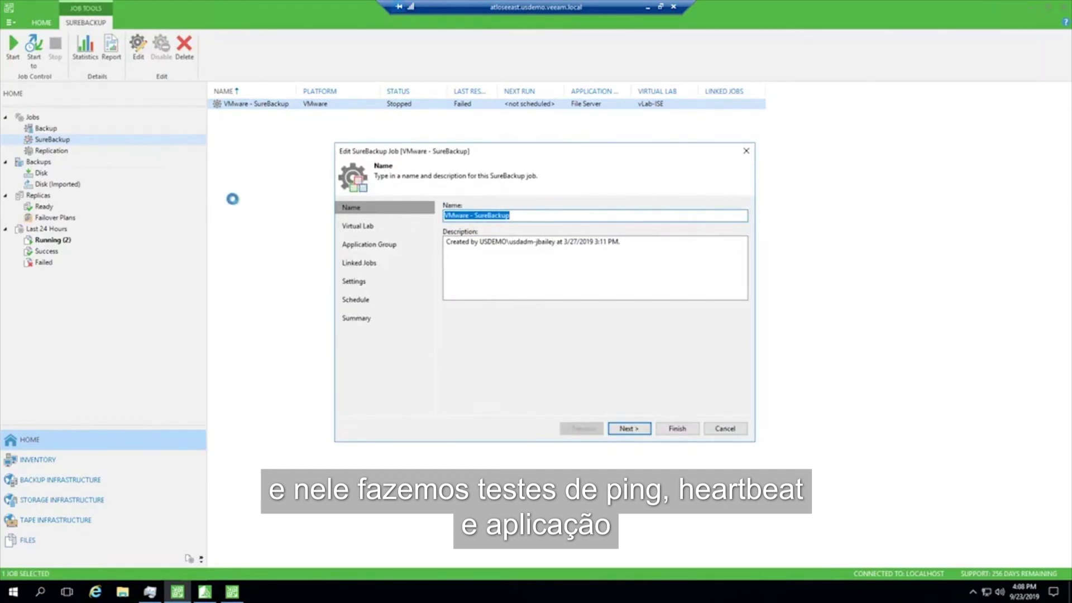
click(361, 285)
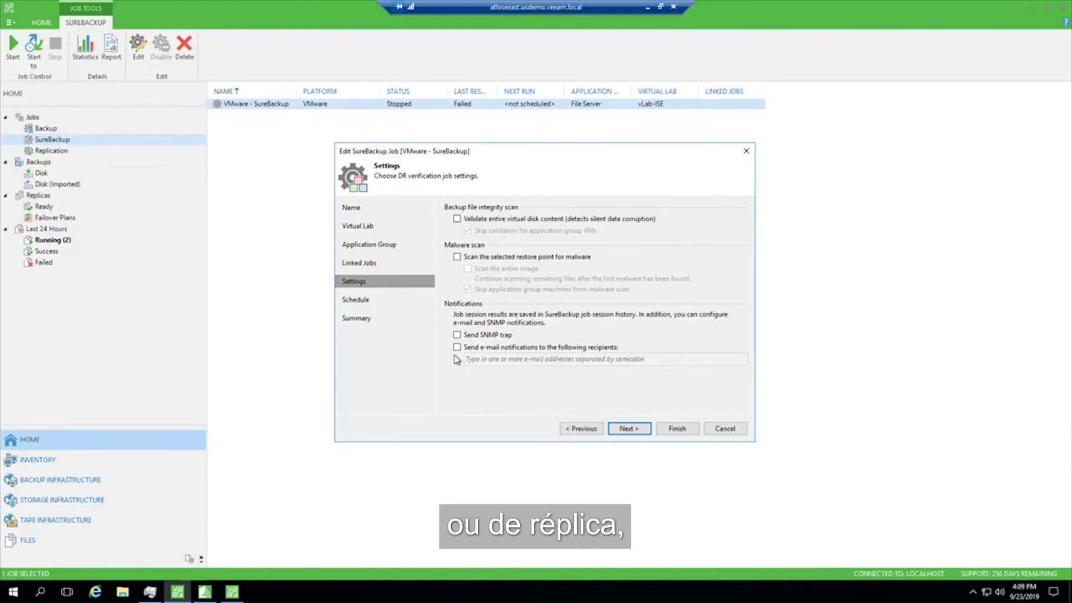
Schedule the VMware - SureBackup job to run automatically after the Hyper-V - File Server job
click(611, 432)
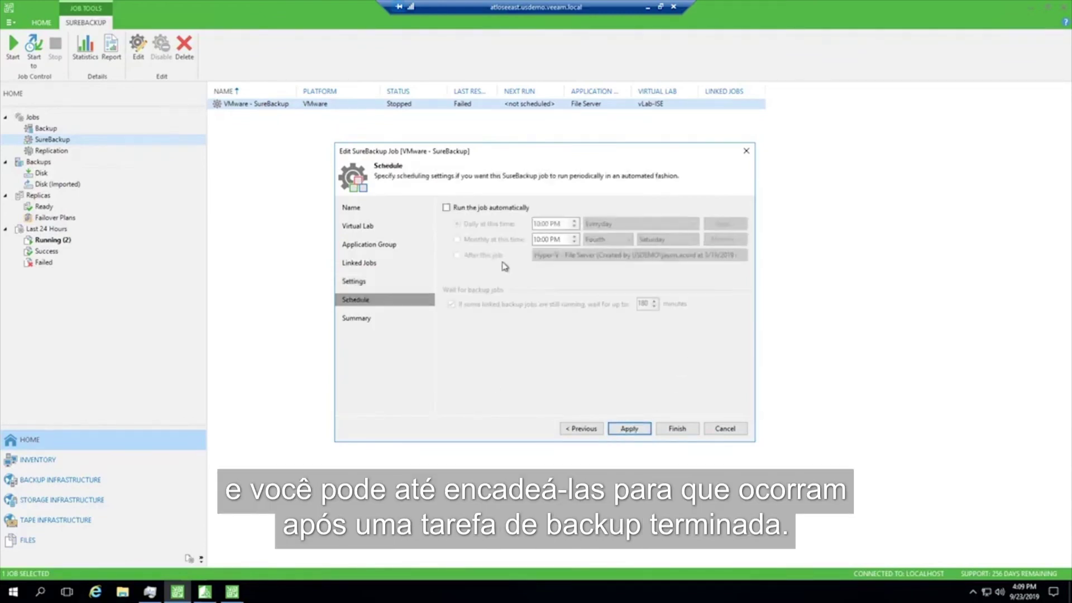
click(447, 208)
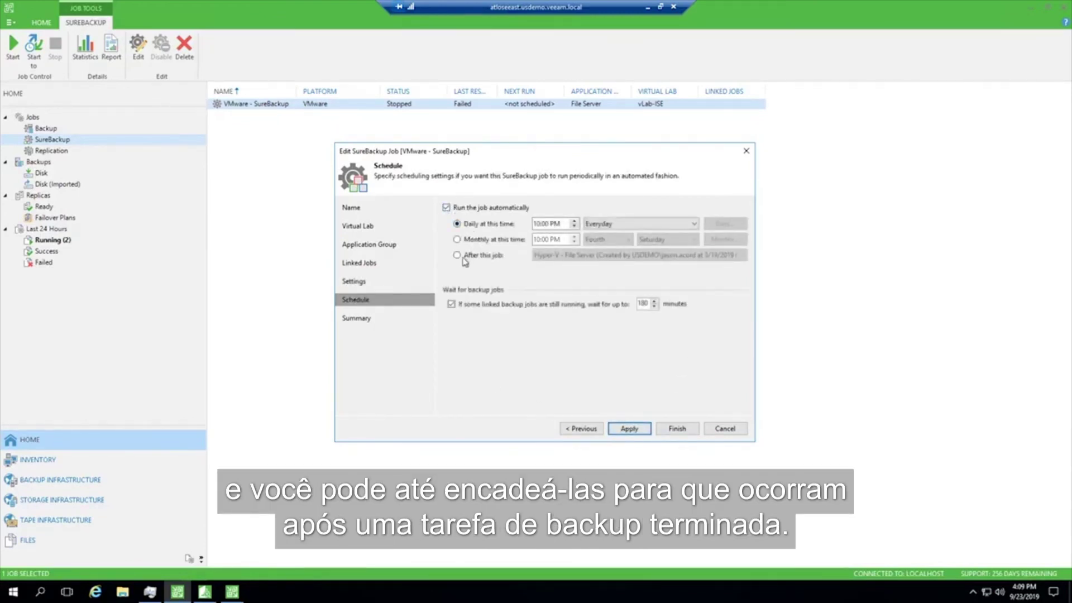
click(460, 258)
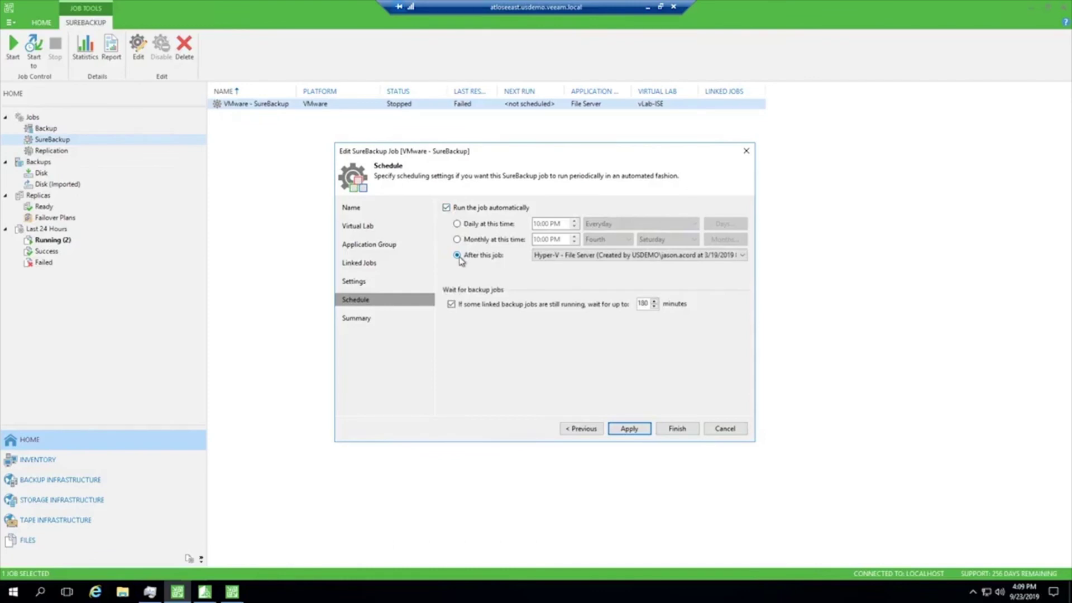